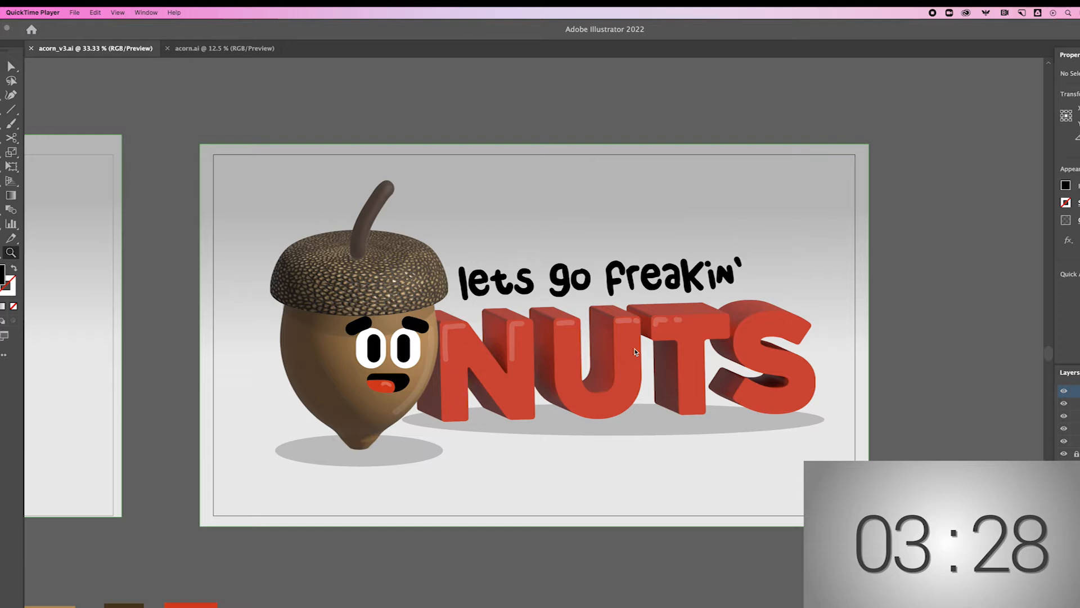
Step: Look up the 3D and Materials effects and choose Extrude & Bevel
left_click(384, 86)
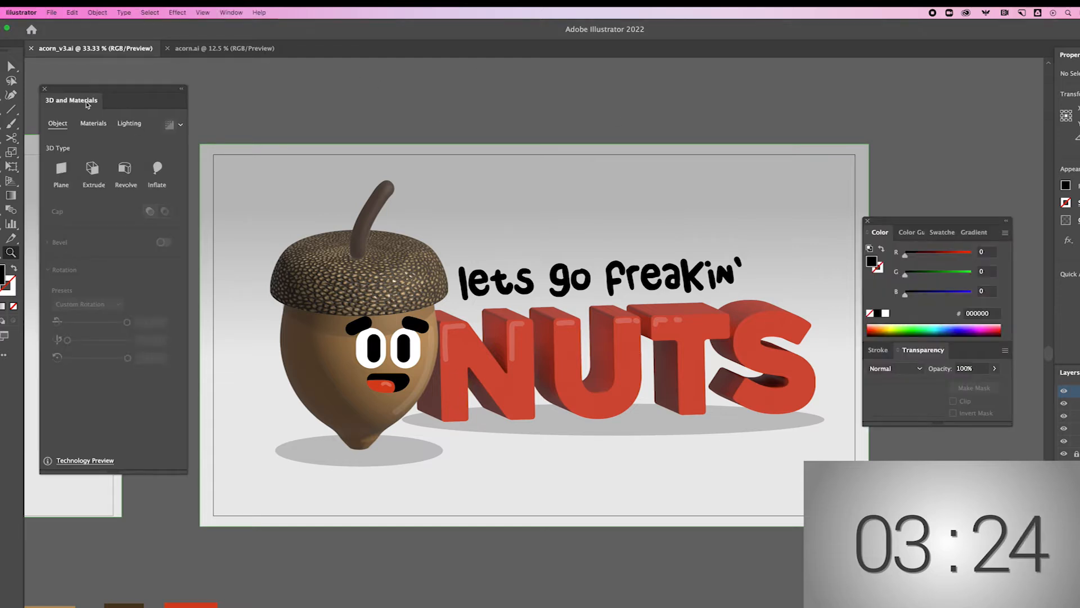
left_click(181, 11)
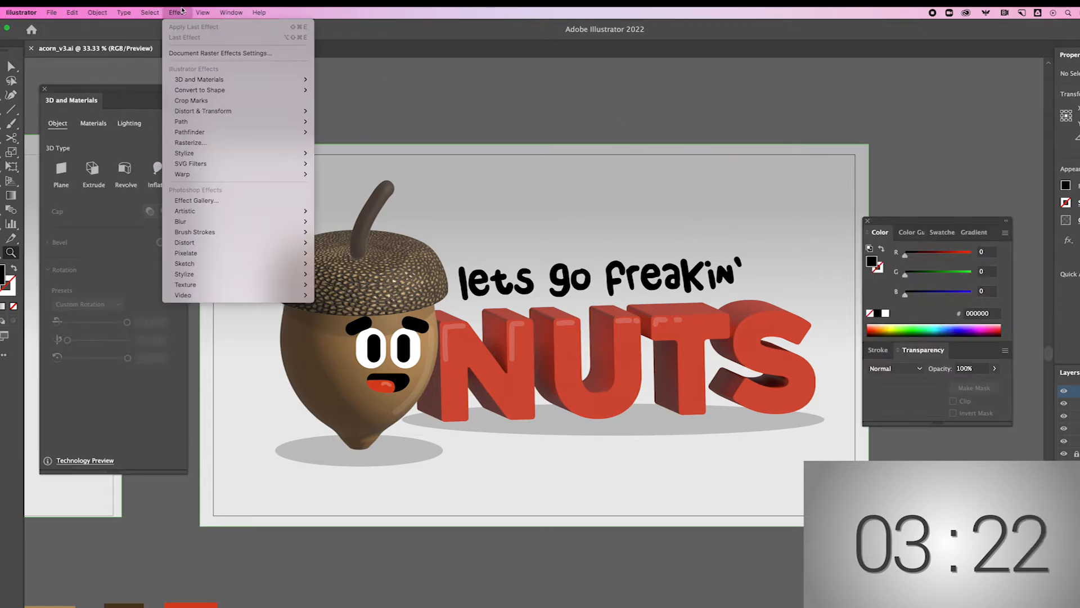
mouse_move(237, 80)
mouse_move(334, 134)
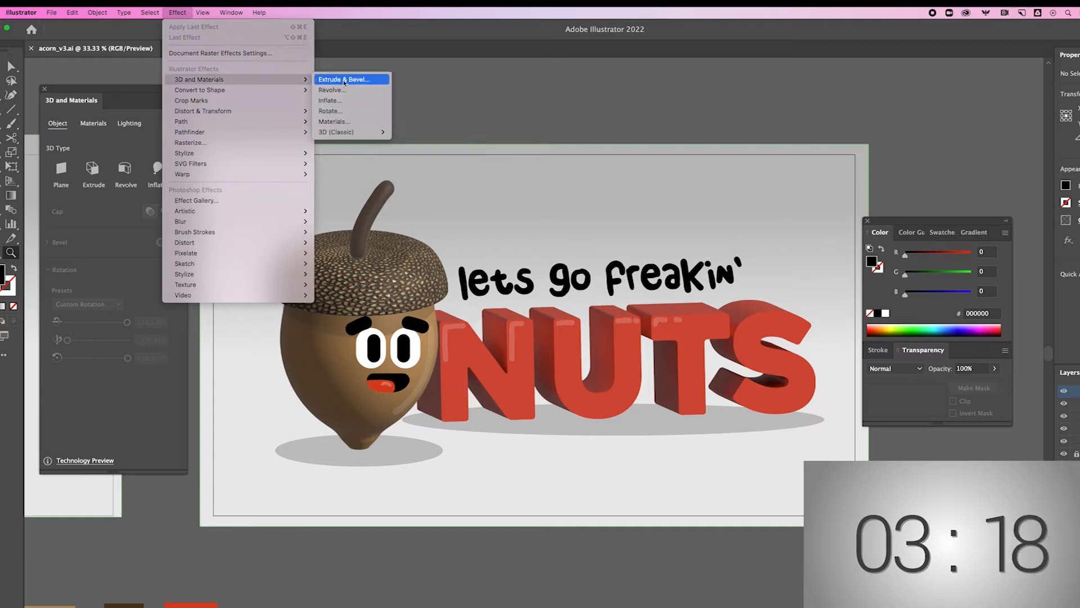
left_click(358, 79)
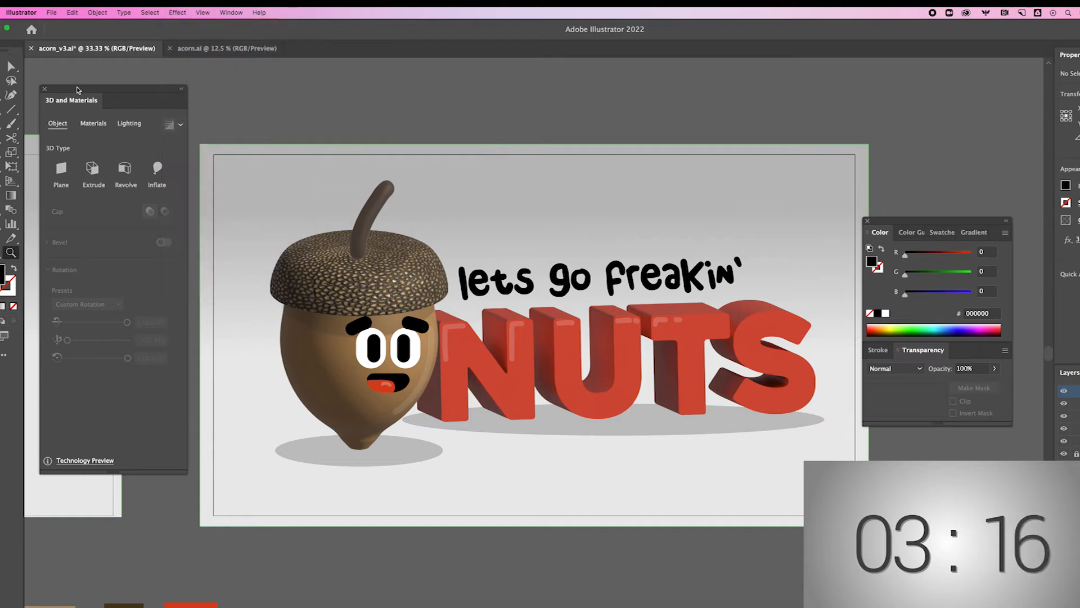
Step: Draw a half-acorn body profile with the Paintbrush on the blank artboard, using the brown swatch's colour BC8148, and swap its stroke to a fill
left_click_drag(322, 287, 481, 244)
left_click_drag(490, 323, 845, 314)
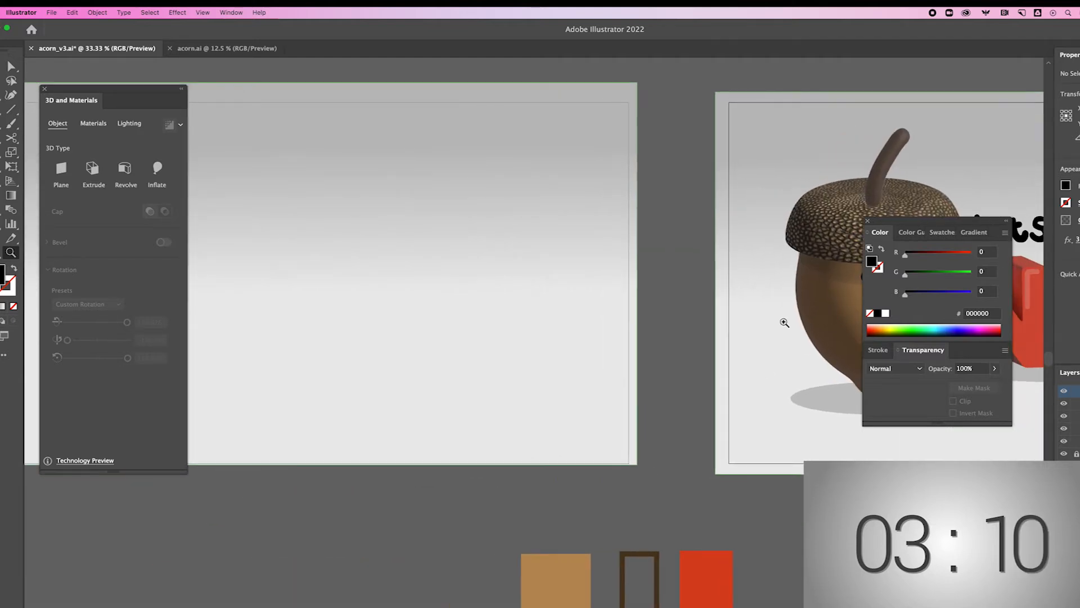
key("v")
left_click(529, 588)
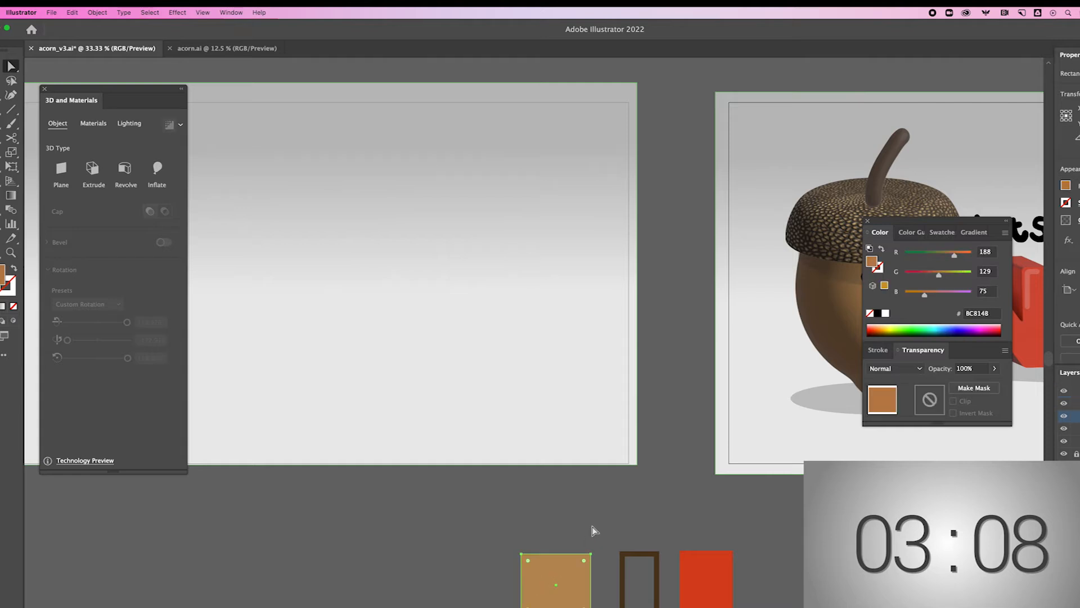
left_click_drag(523, 403, 575, 421)
left_click_drag(336, 316, 439, 329)
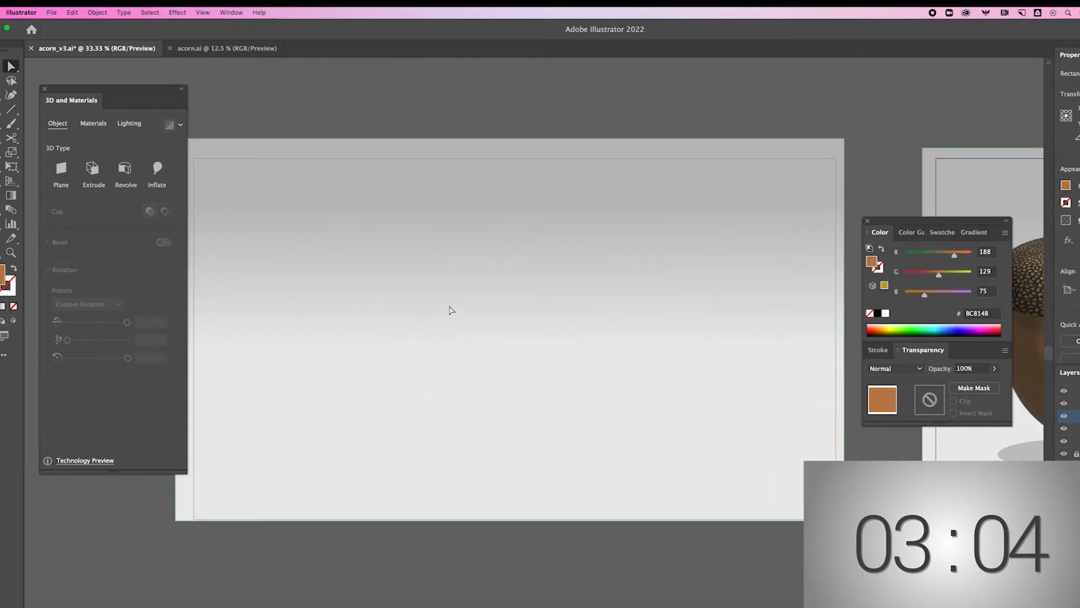
key("b")
mouse_move(459, 276)
left_mouse_down()
mouse_move(435, 283)
mouse_move(446, 354)
mouse_move(494, 433)
mouse_move(501, 300)
mouse_move(479, 274)
mouse_move(442, 276)
left_mouse_up()
key("v")
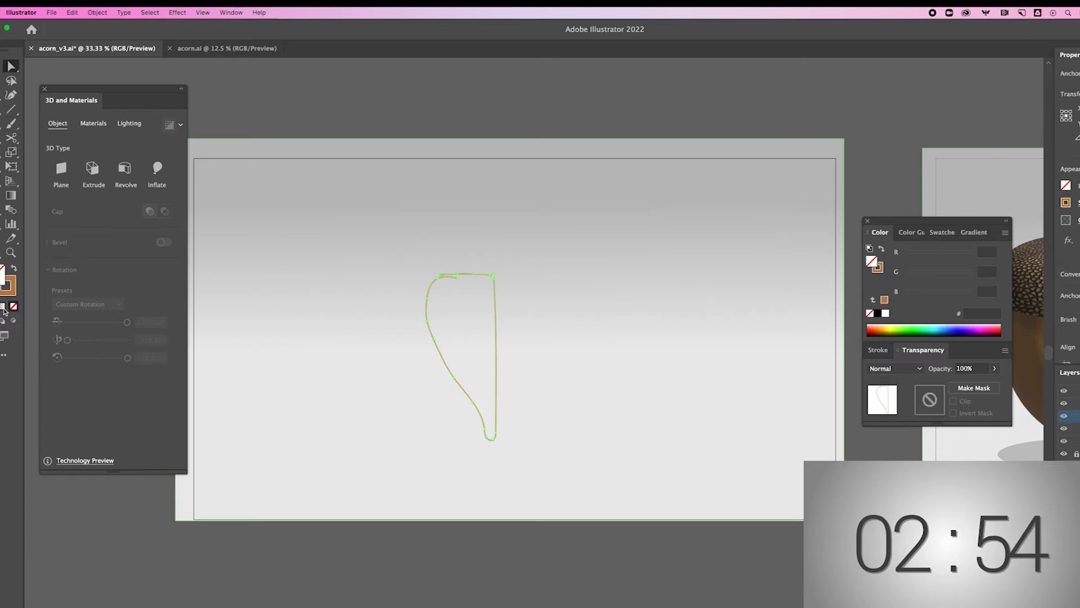
left_click(15, 268)
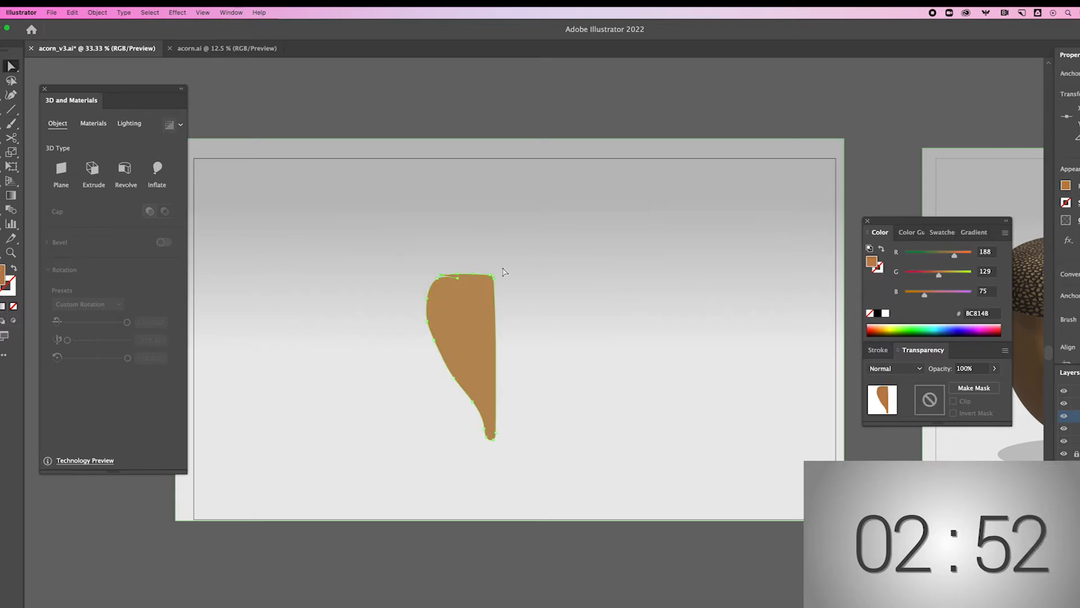
Step: Revolve the half-acorn profile through 360° with the offset direction from the right edge
left_click(125, 169)
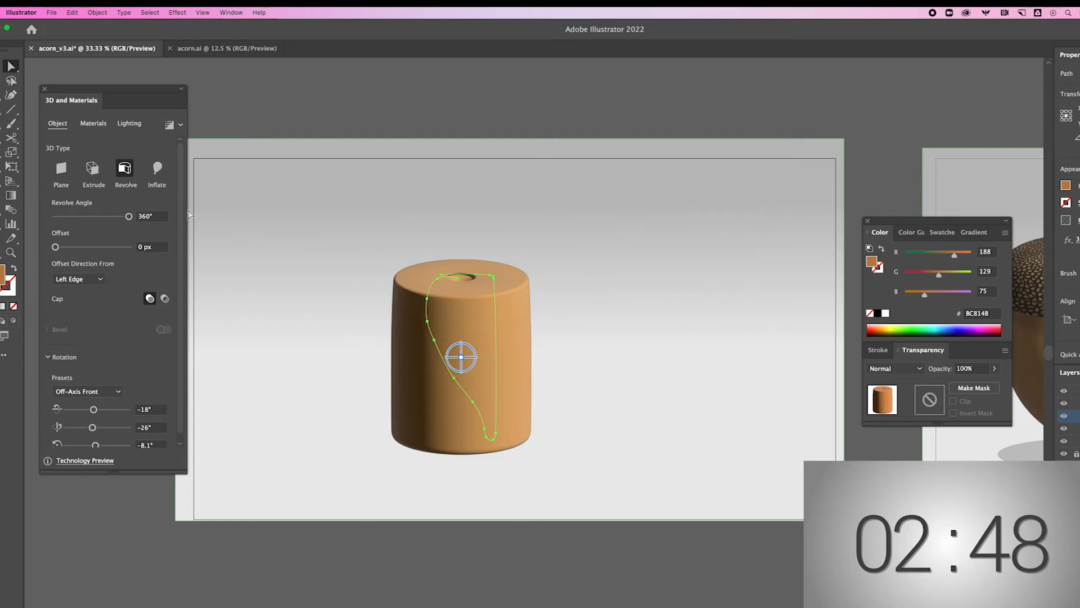
left_click(95, 280)
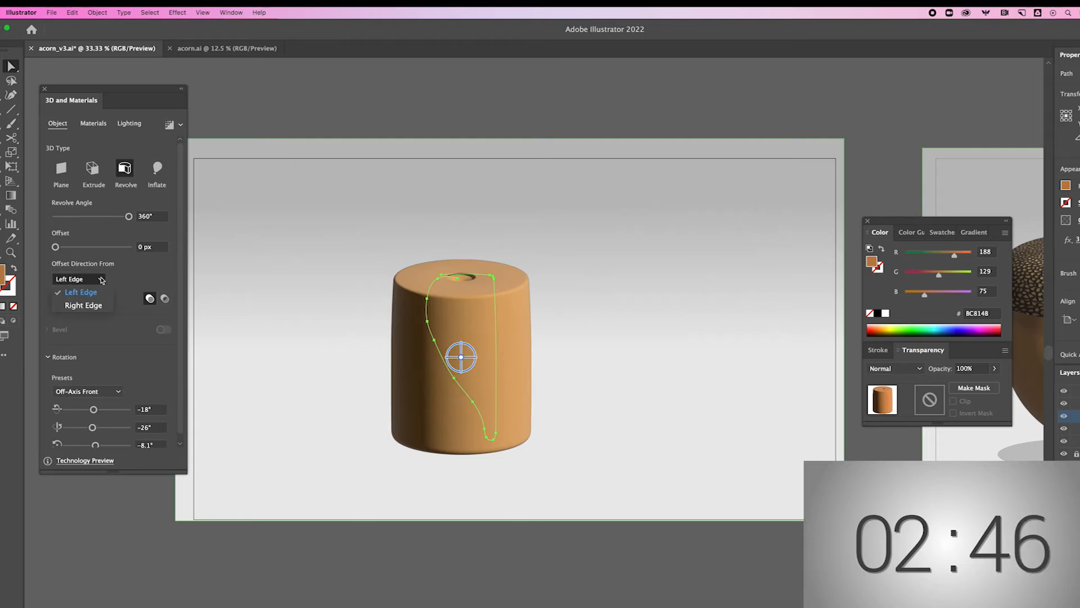
left_click(88, 304)
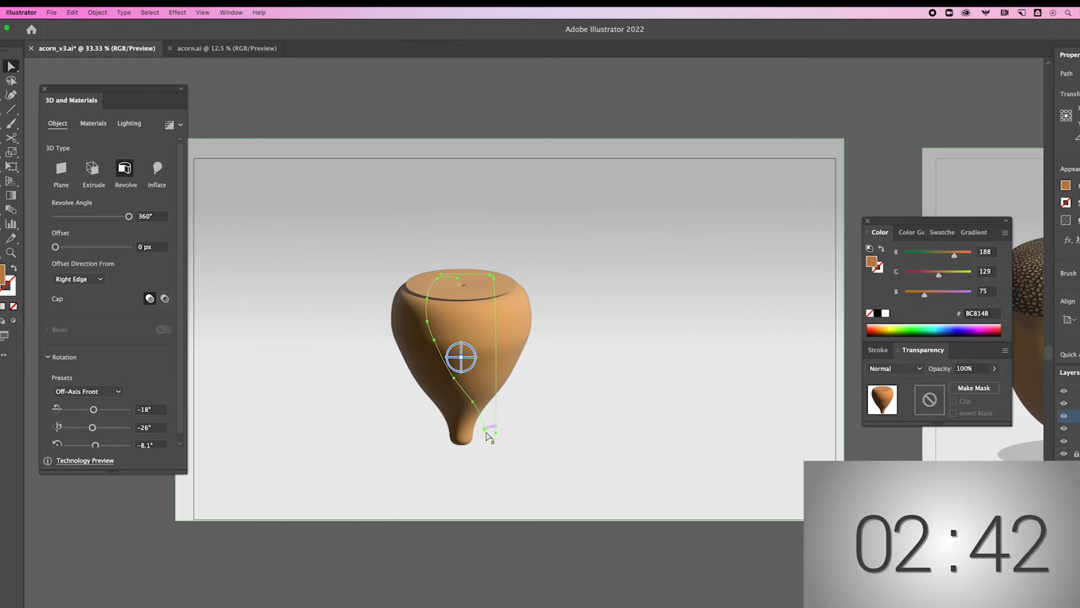
Step: Reshape the bottom tip of the revolved acorn body's profile, then reselect the body
left_click_drag(487, 435, 487, 436)
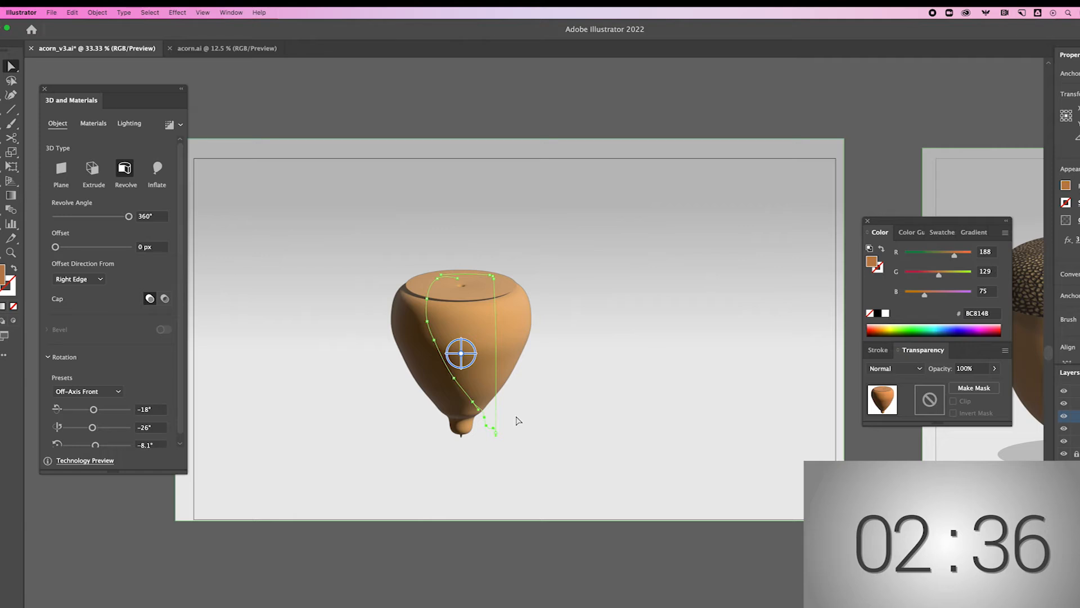
left_click(533, 549)
left_click(482, 328)
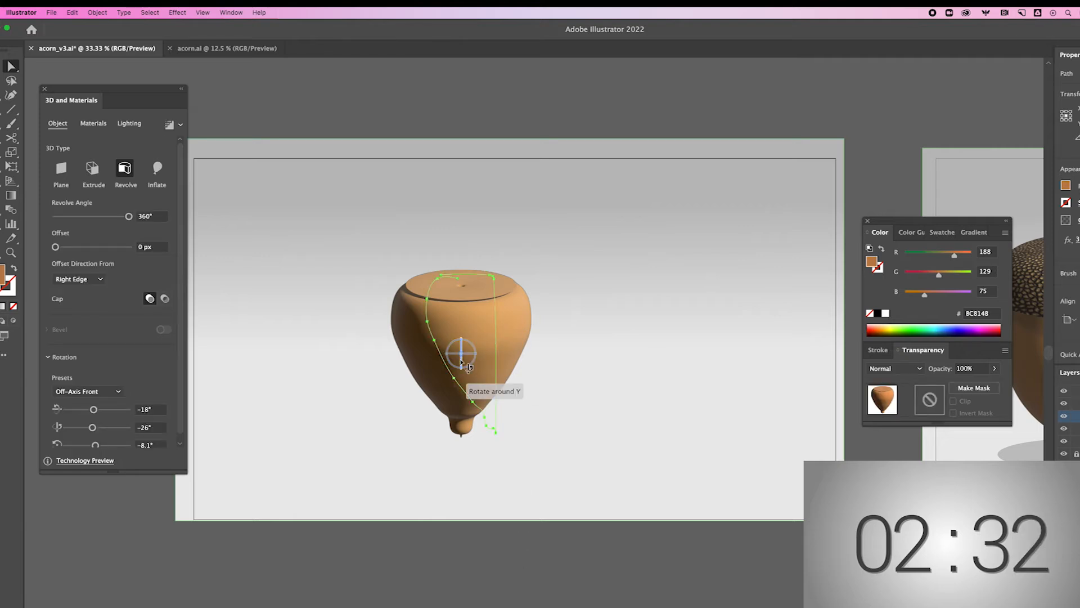
Step: Try rotating the acorn body in 3D with its rotation widget, then undo the rotation
mouse_move(471, 358)
left_mouse_down()
mouse_move(459, 363)
mouse_move(458, 352)
mouse_move(473, 350)
left_mouse_up()
key("super+z")
key("super+z")
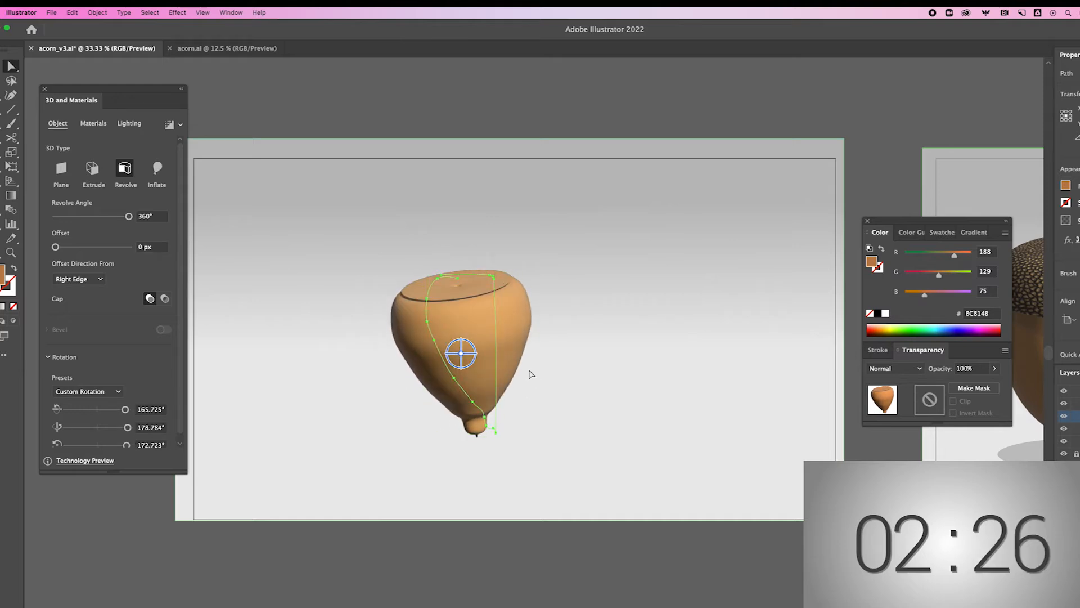
key("v")
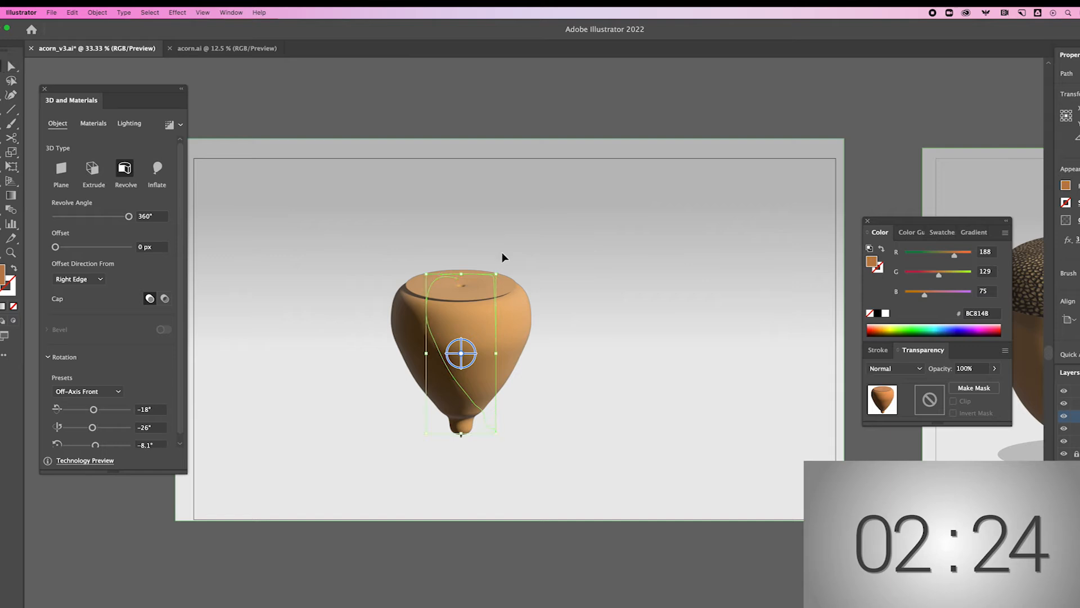
Step: Redraw the straight edge and lower end of the acorn body's profile to give it a smooth, rounded tip
left_click_drag(499, 273, 472, 415)
left_click(540, 528)
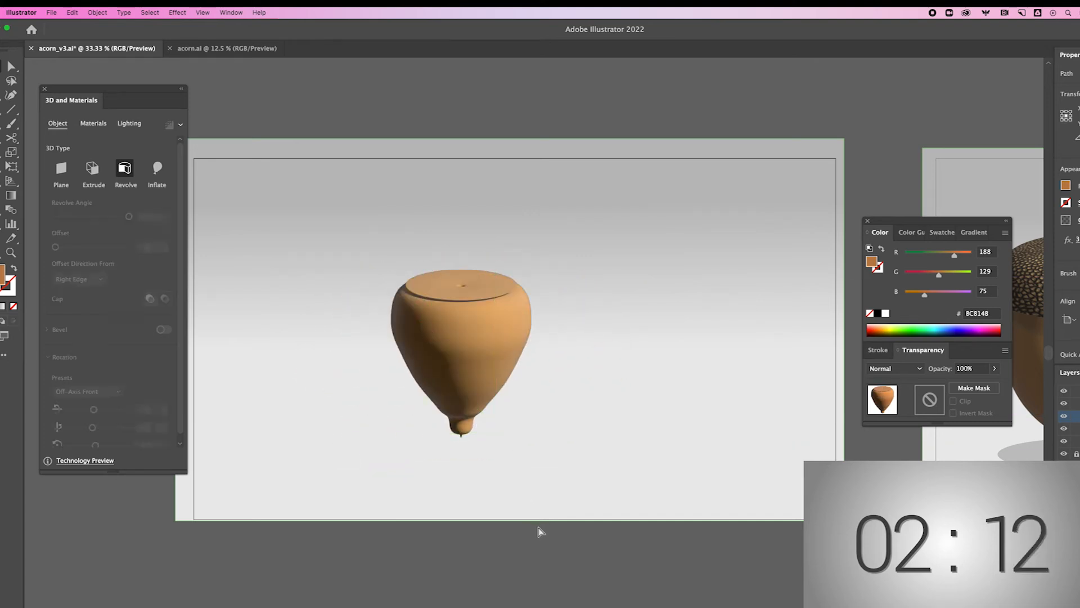
left_click_drag(574, 376, 429, 396)
key("a")
left_click(285, 430)
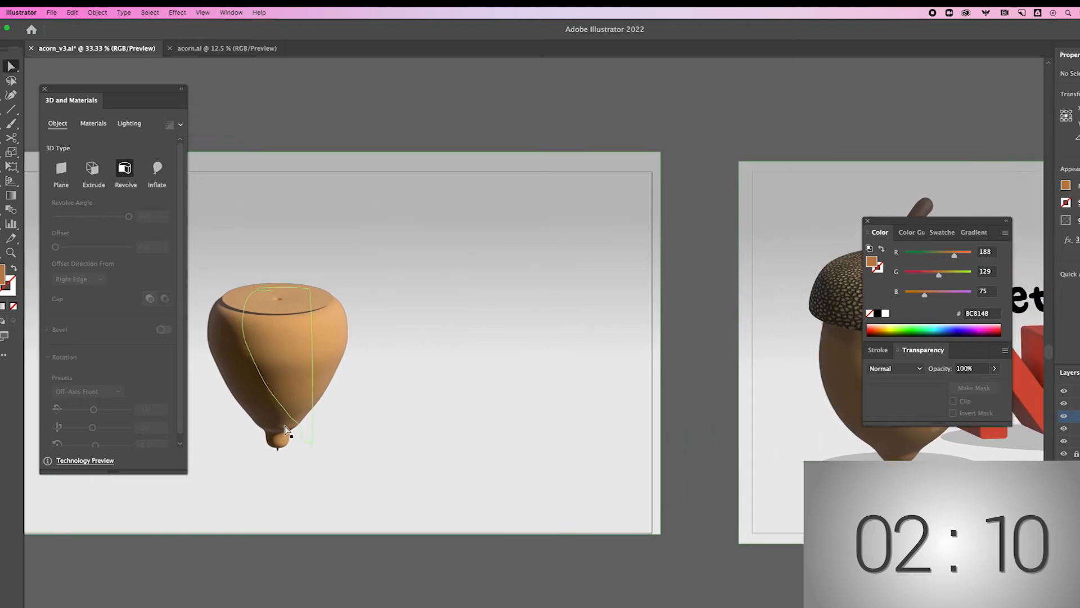
left_click_drag(314, 447, 314, 430)
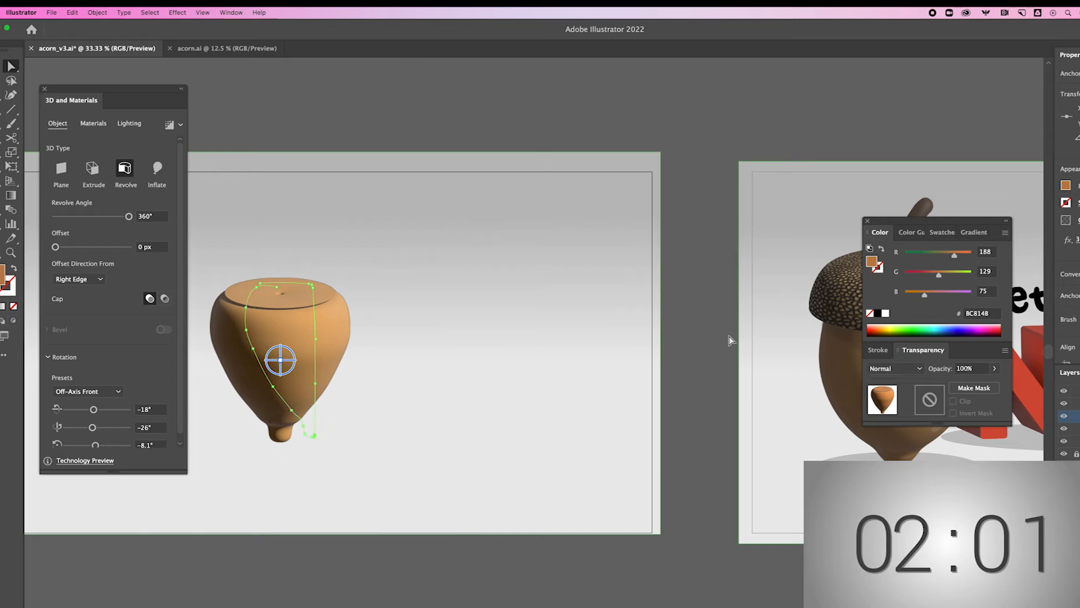
left_click(710, 372)
Step: Draw a domed half-cap profile with the Paintbrush as a revolved shape and position it on top of the acorn body
left_click_drag(441, 337, 325, 367)
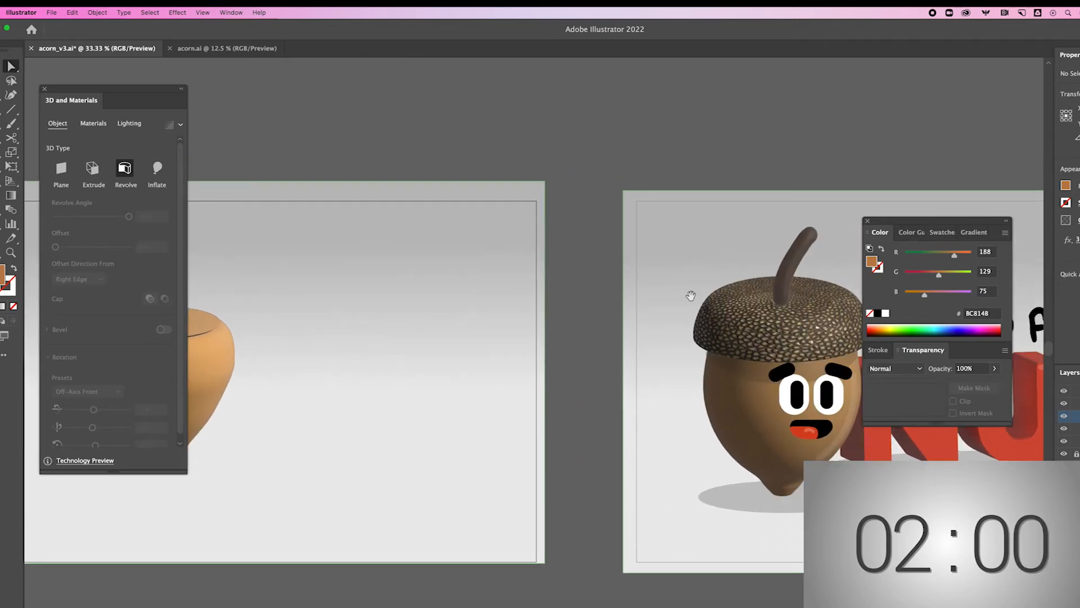
scroll(627, 350, "left", 5)
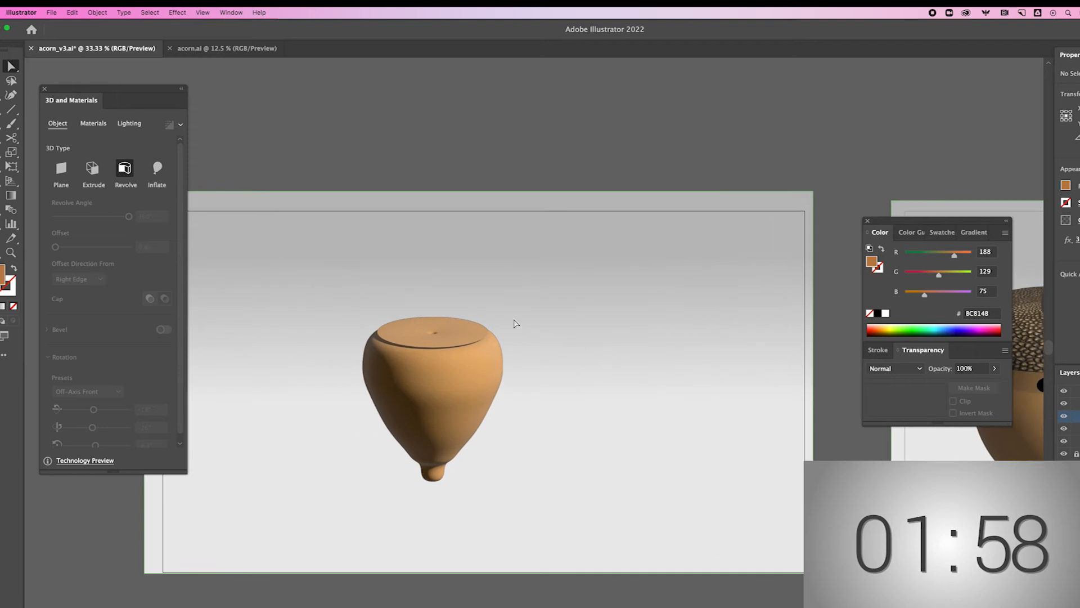
key("b")
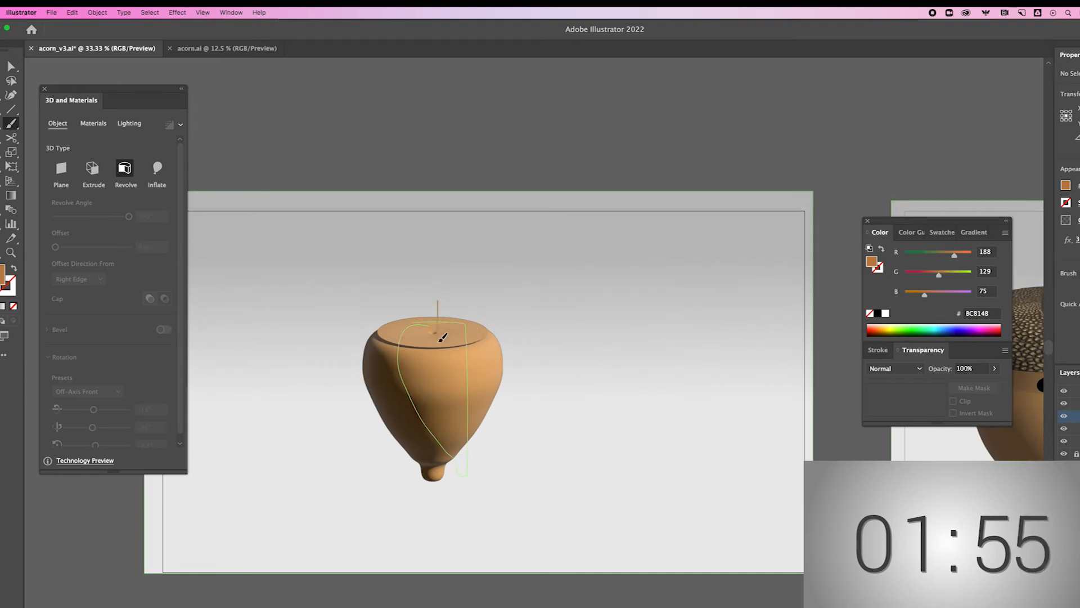
mouse_move(371, 345)
left_mouse_down()
mouse_move(344, 349)
mouse_move(377, 299)
mouse_move(440, 292)
mouse_move(501, 326)
mouse_move(491, 330)
mouse_move(471, 306)
mouse_move(444, 323)
left_mouse_up()
key("v")
left_click_drag(492, 355, 442, 337)
left_click_drag(581, 377, 589, 277)
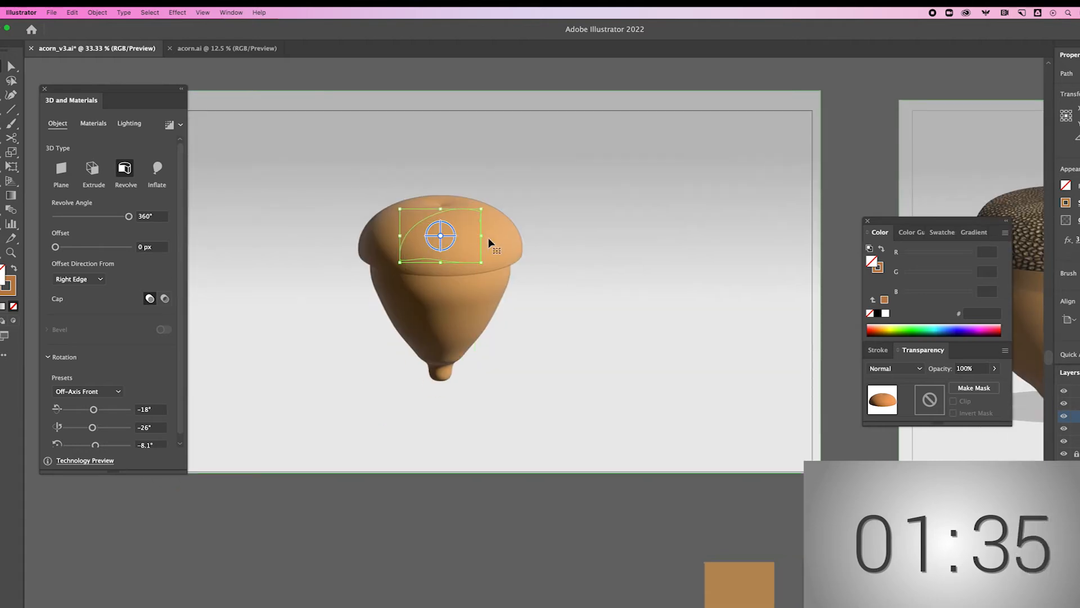
Step: Apply the natural shagreen material to the acorn's cap
left_click(86, 124)
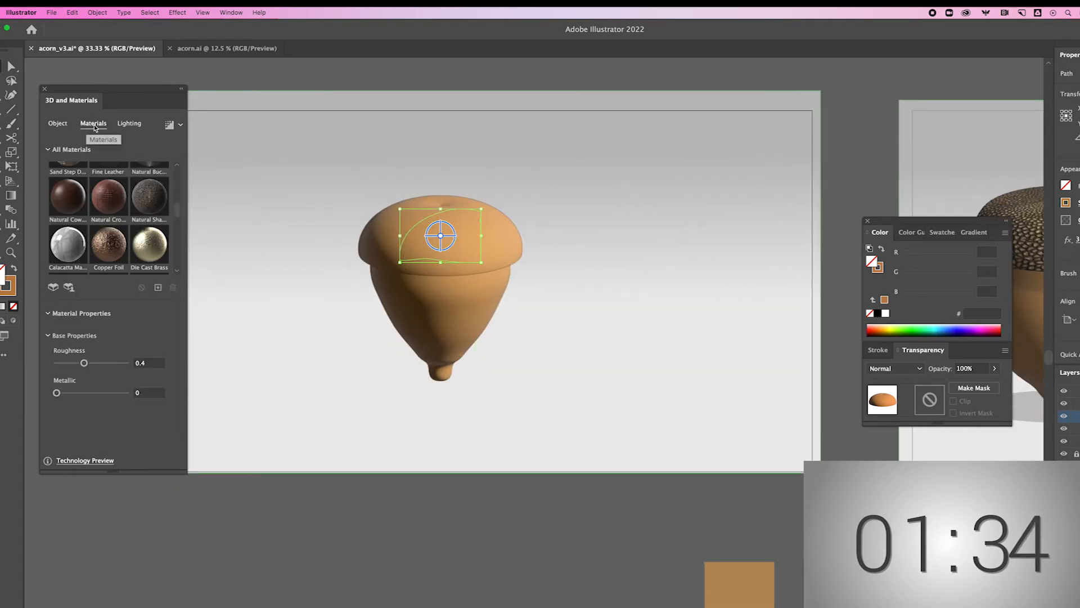
scroll(178, 215, "up", 2)
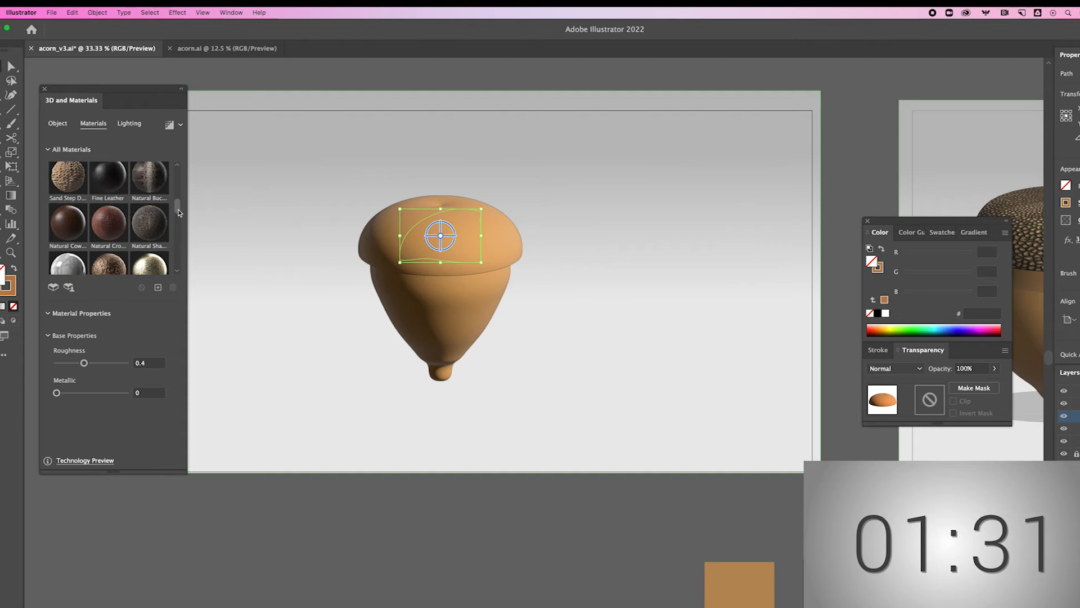
left_click(151, 226)
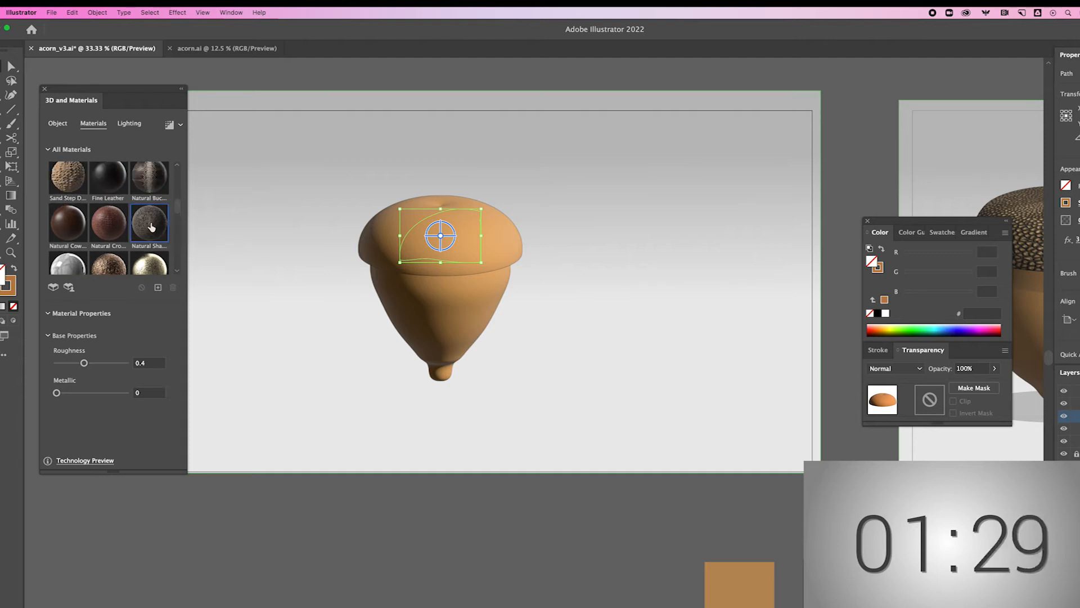
left_click_drag(539, 349, 371, 401)
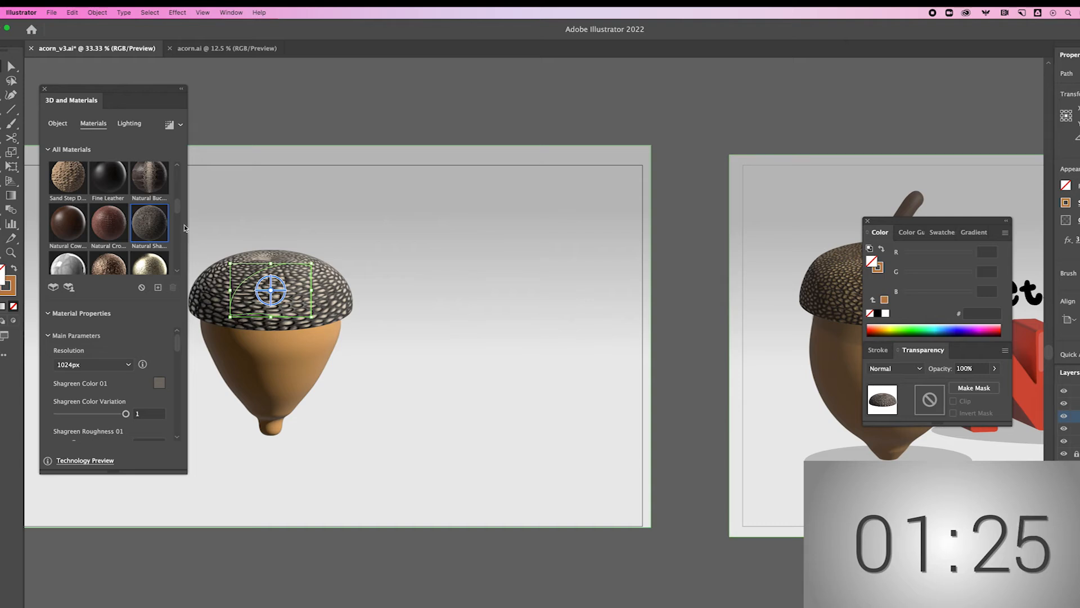
Step: Tint the cap's material green by setting contrast to -0.16, hue shift to 0.14 and saturation to 0.55
left_click_drag(176, 347, 179, 374)
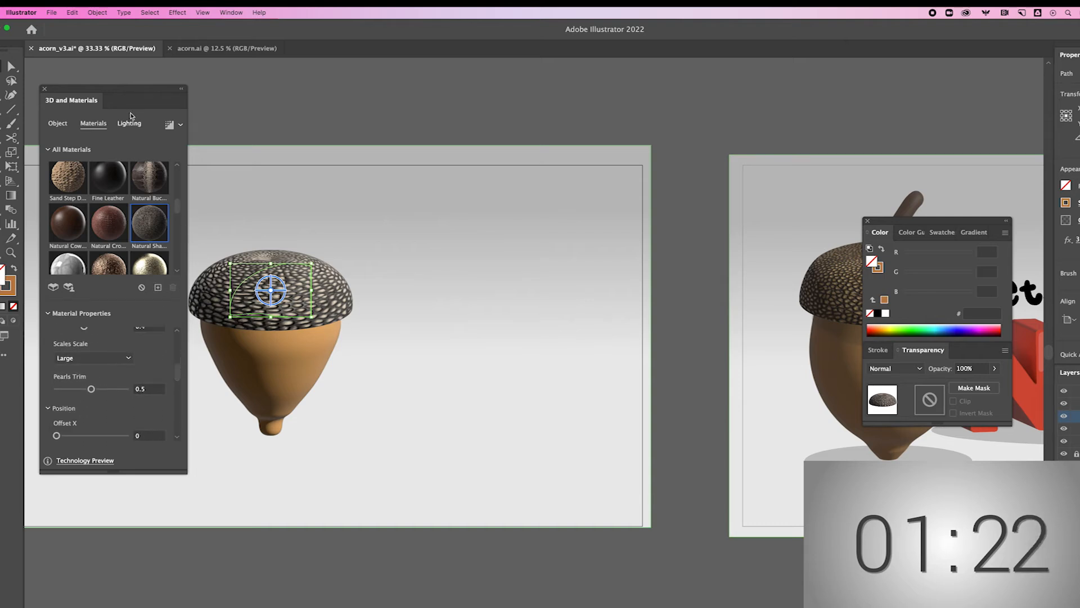
left_click_drag(123, 103, 130, 60)
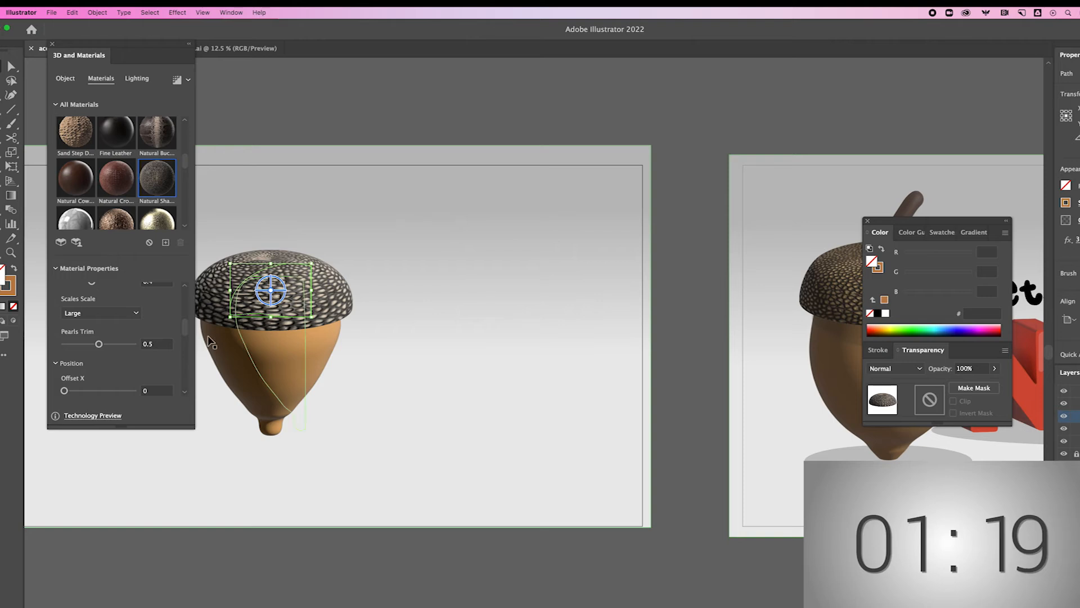
left_click_drag(185, 328, 186, 360)
left_click_drag(65, 372, 111, 368)
scroll(112, 380, "down", 2)
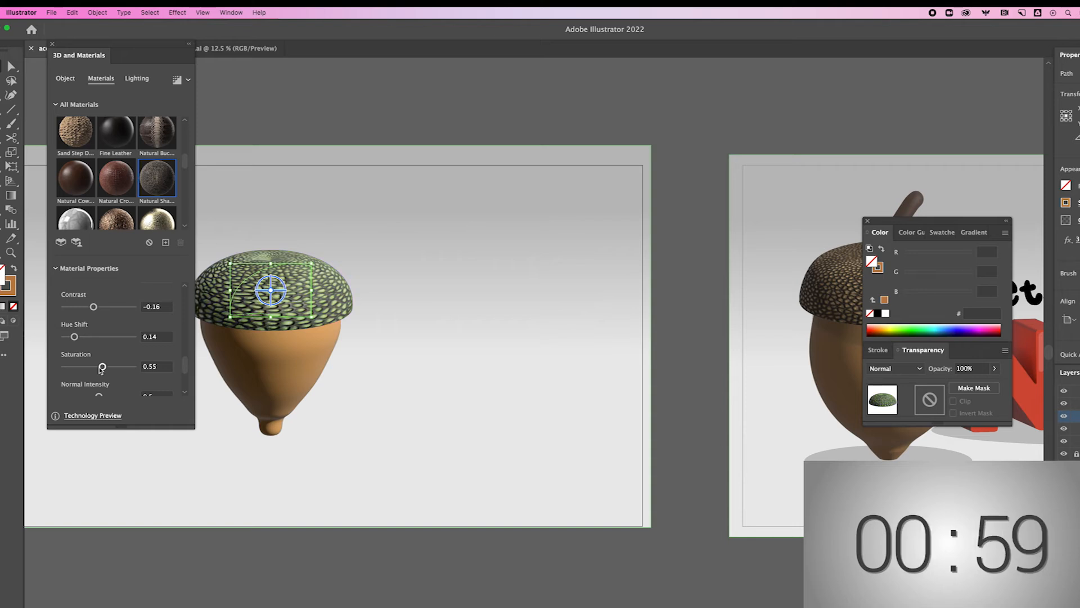
left_click(395, 339)
Step: Try painting a stem stroke beside the acorn's cap, then undo it
mouse_move(405, 339)
left_mouse_down()
mouse_move(518, 265)
mouse_move(521, 304)
mouse_move(569, 232)
left_mouse_up()
key("b")
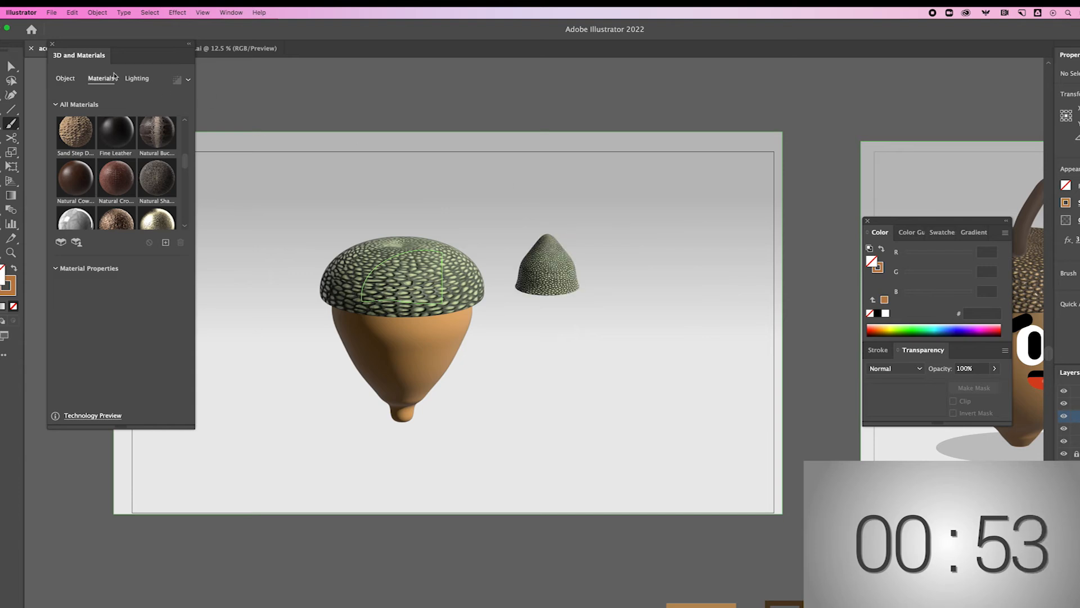
left_click(66, 81)
key("super+z")
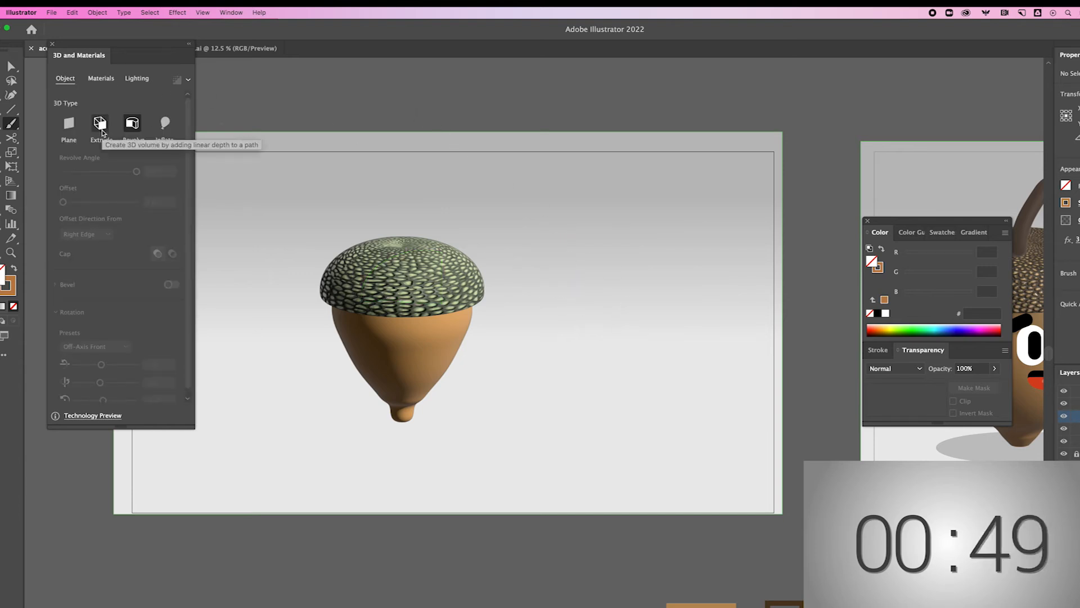
Step: Paint a short curved stem stroke to the right of the acorn and change its 3D type to Inflate
left_click(167, 123)
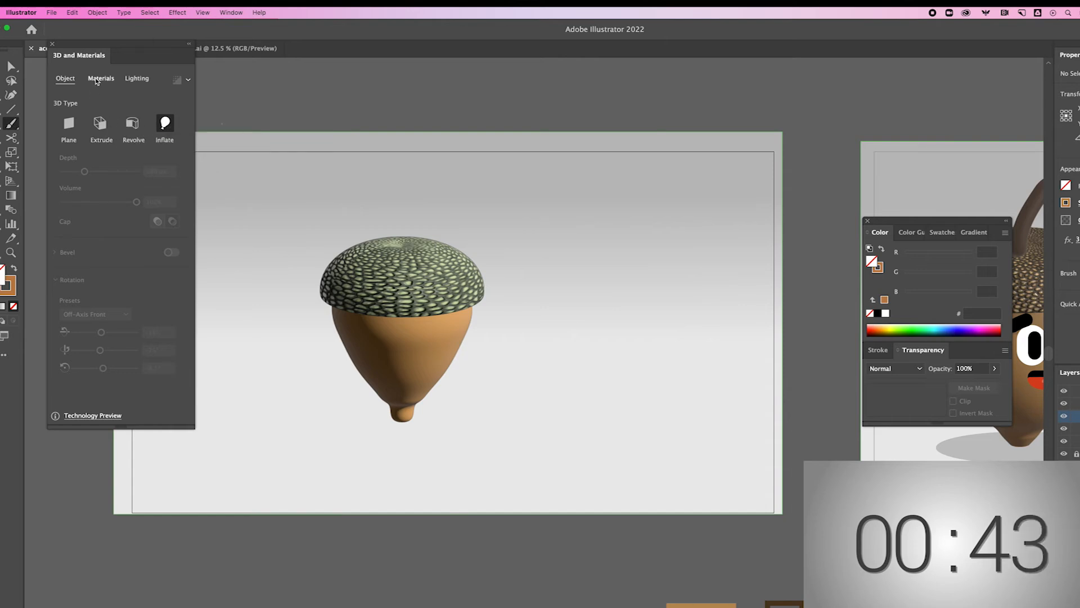
left_click_drag(552, 241, 560, 230)
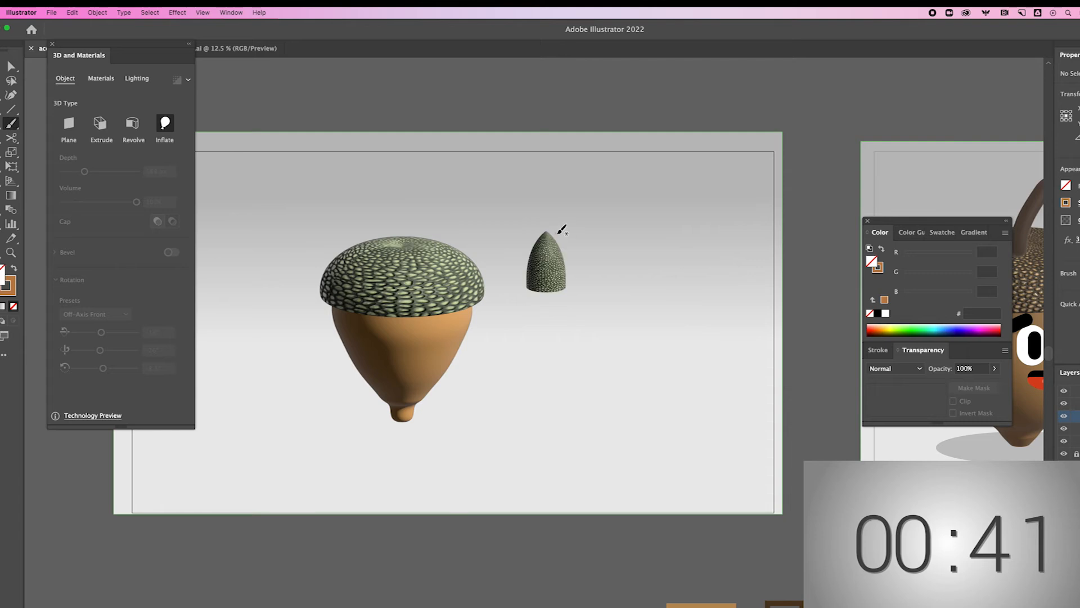
key("v")
left_click(545, 261)
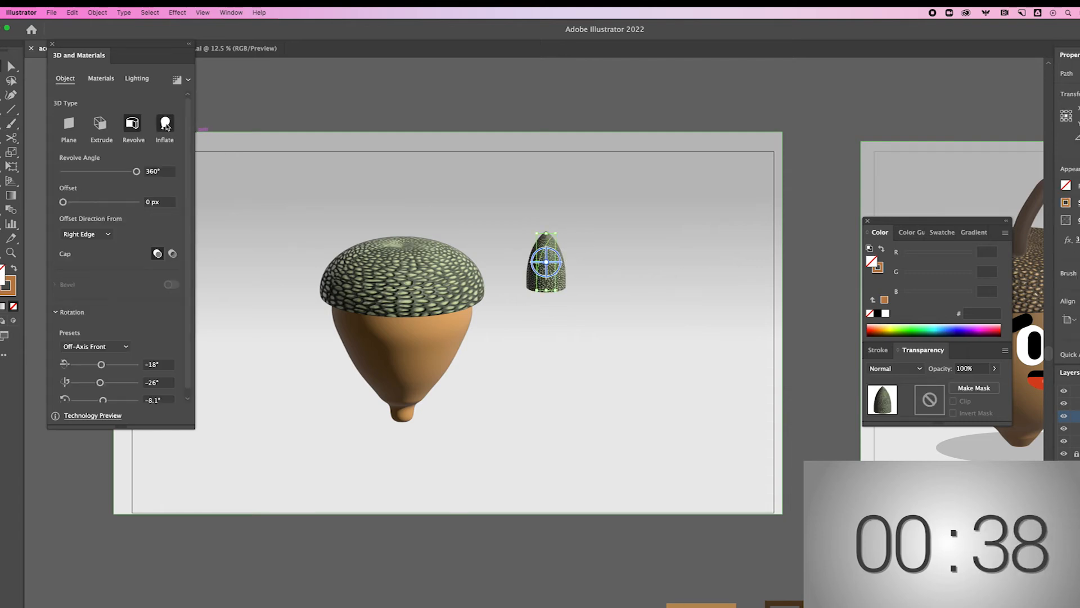
left_click(166, 125)
Step: Copy the dark brown outlined swatch's stroke appearance onto the inflated stem
scroll(846, 226, "right", 5)
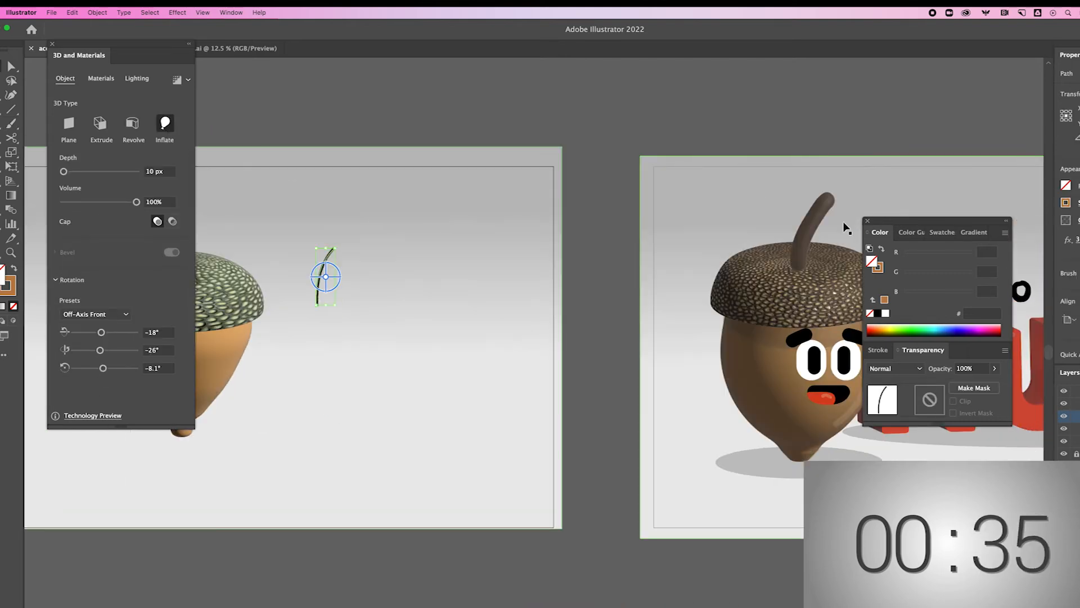
scroll(583, 568, "down", 3)
key("i")
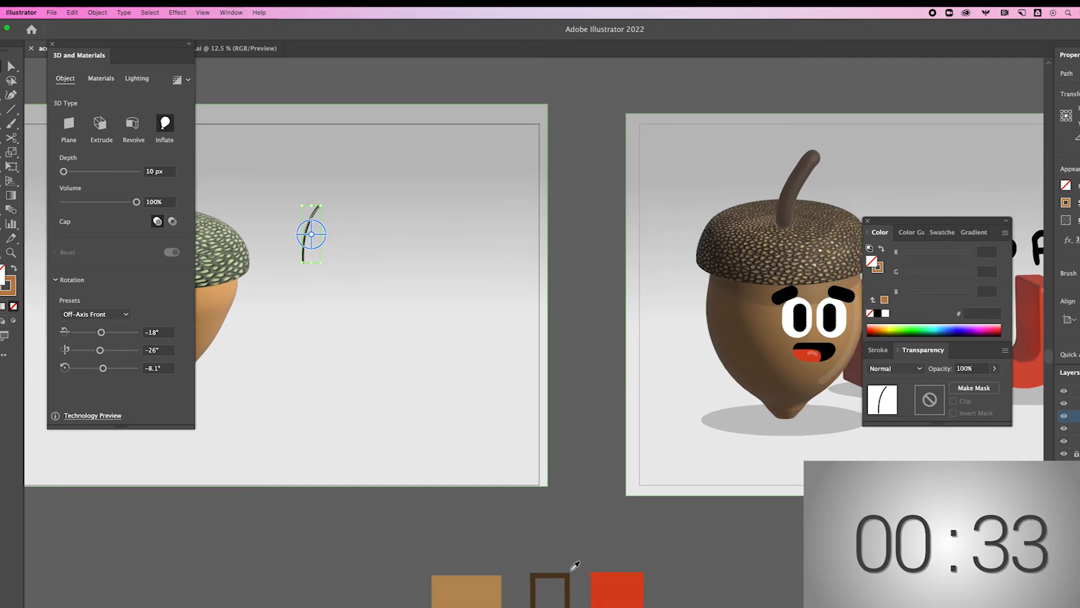
left_click(569, 586)
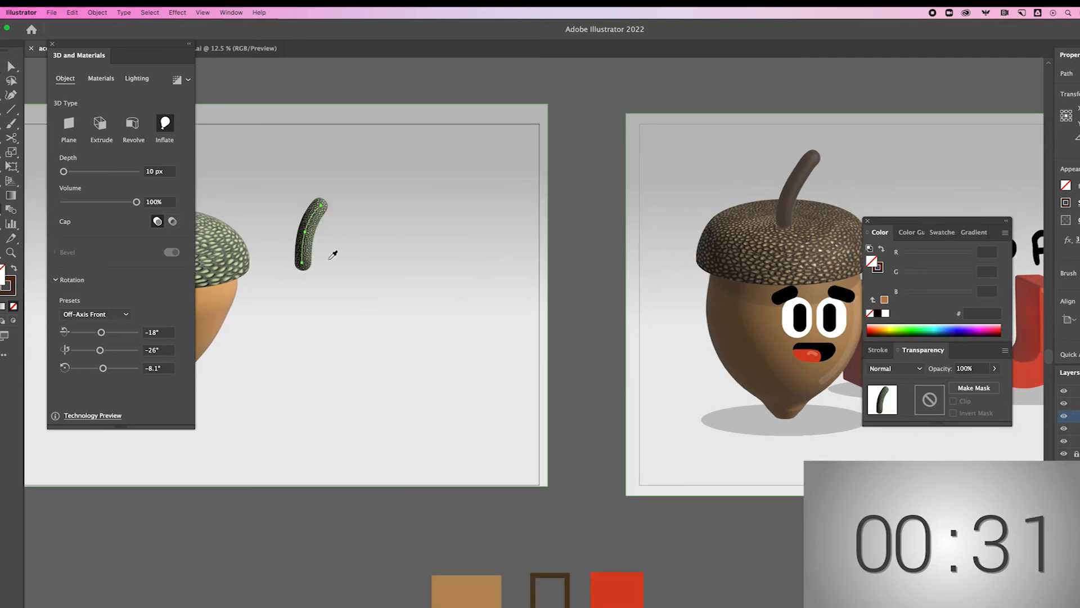
Step: Apply the Default base material to the stem and place it on top of the acorn's cap
left_click(95, 80)
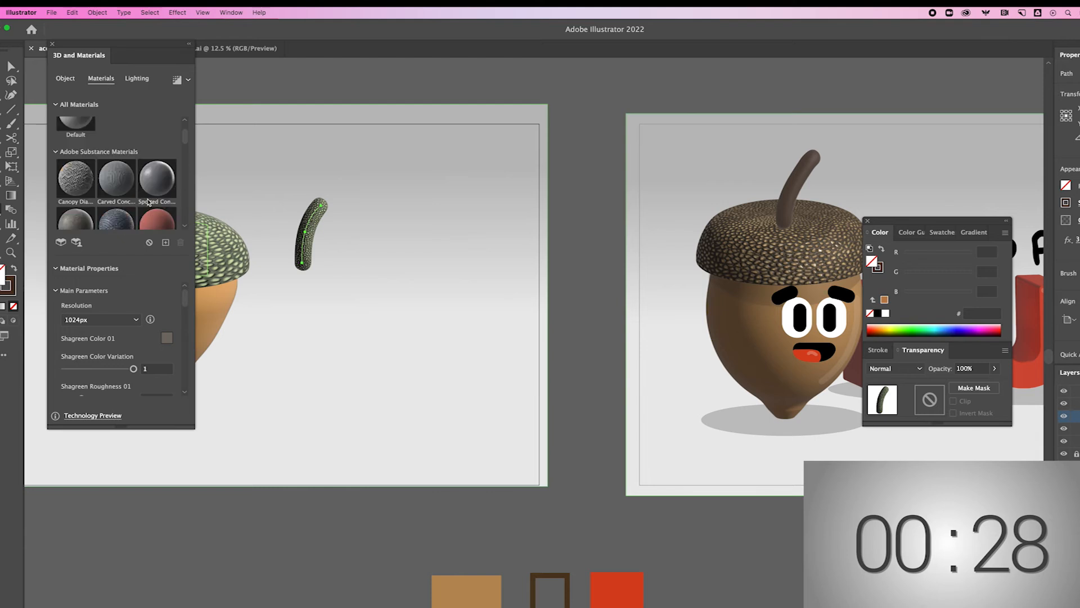
scroll(76, 165, "up", 2)
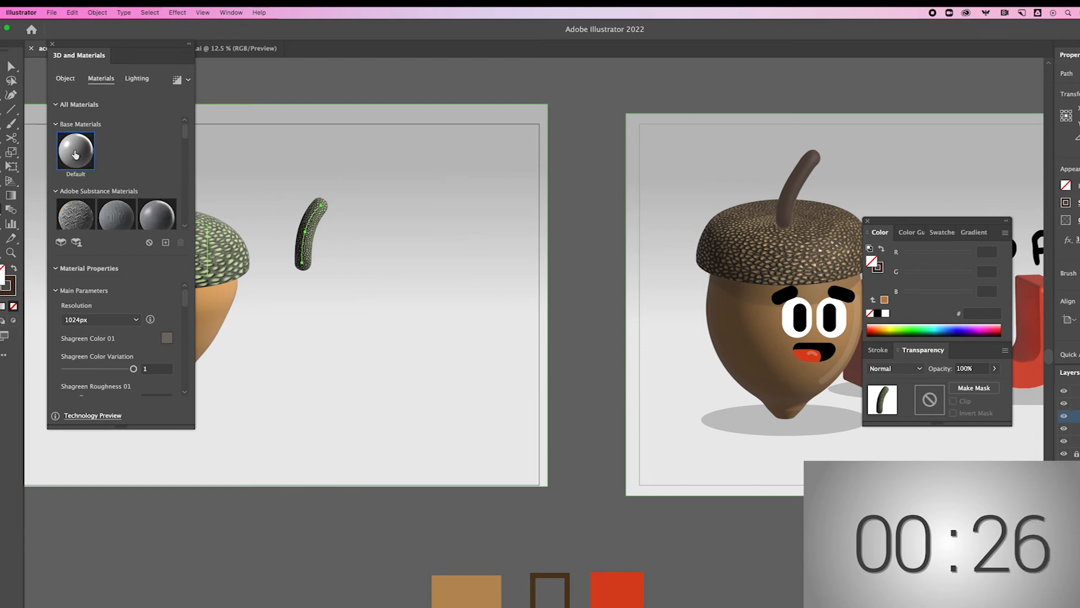
left_click(75, 154)
left_click_drag(336, 282, 316, 250)
key("v")
left_click_drag(450, 363, 495, 345)
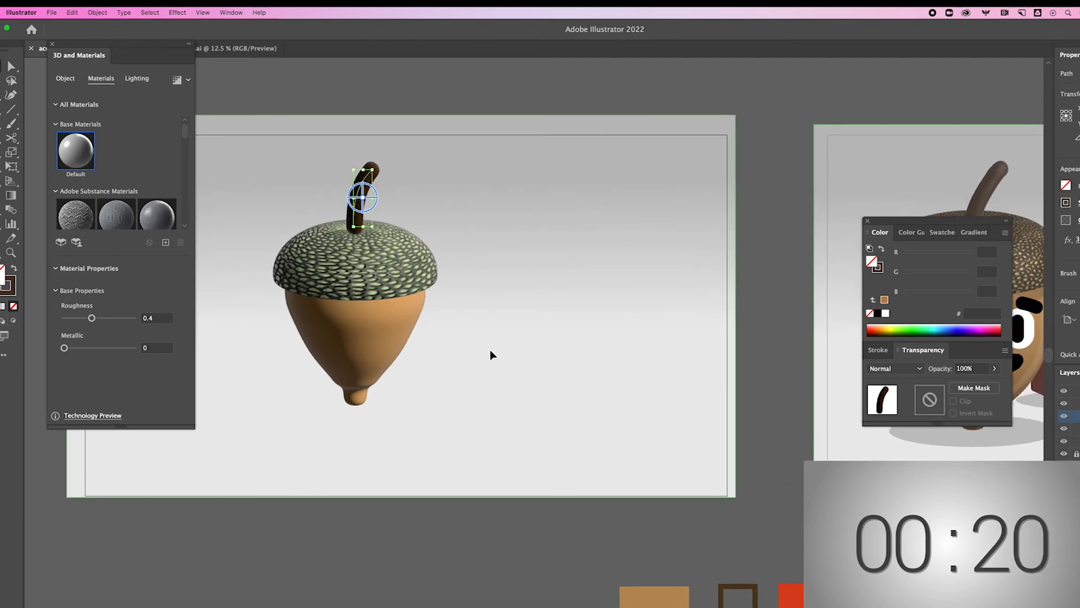
Step: Copy the cartoon face from the reference acorn onto the new acorn's body and bring it to the front
left_click_drag(545, 384, 283, 415)
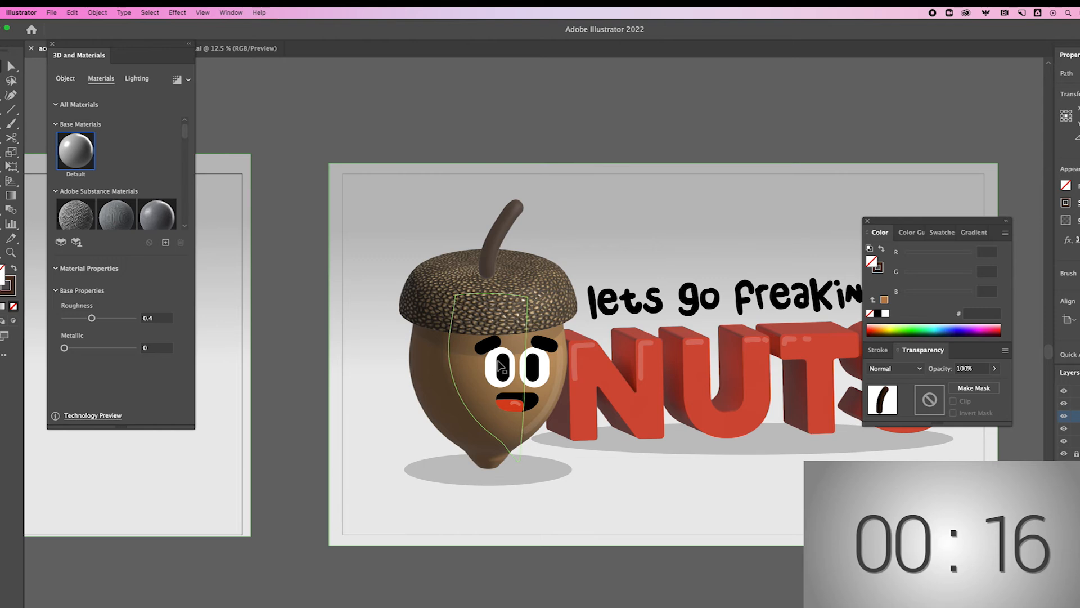
left_click_drag(511, 370, 350, 372)
key("shift+super+]")
left_click_drag(515, 426, 394, 417)
Step: Add the text NUTS in large bold lettering and position it to the right of the acorn
key("t")
left_click(308, 326)
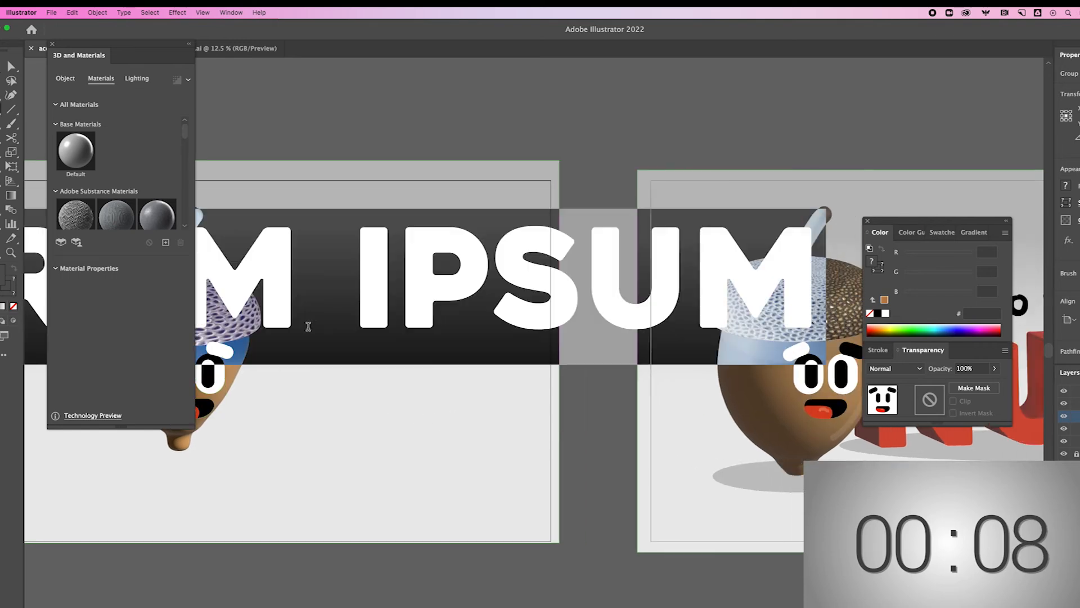
type("NUTS")
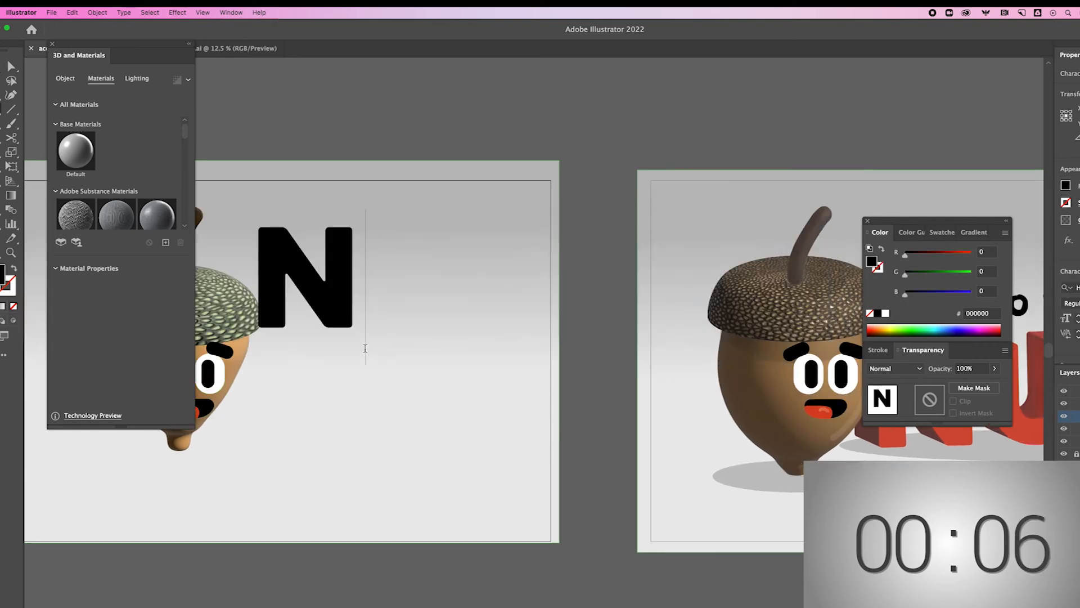
left_click_drag(389, 268, 515, 335)
Step: Move the acorn and the NUTS text together to the left so both fit within the artboard
left_click_drag(253, 420, 419, 456)
left_click(476, 400, "alt+super")
left_click(476, 400, "alt+super")
left_click(485, 331, "shift")
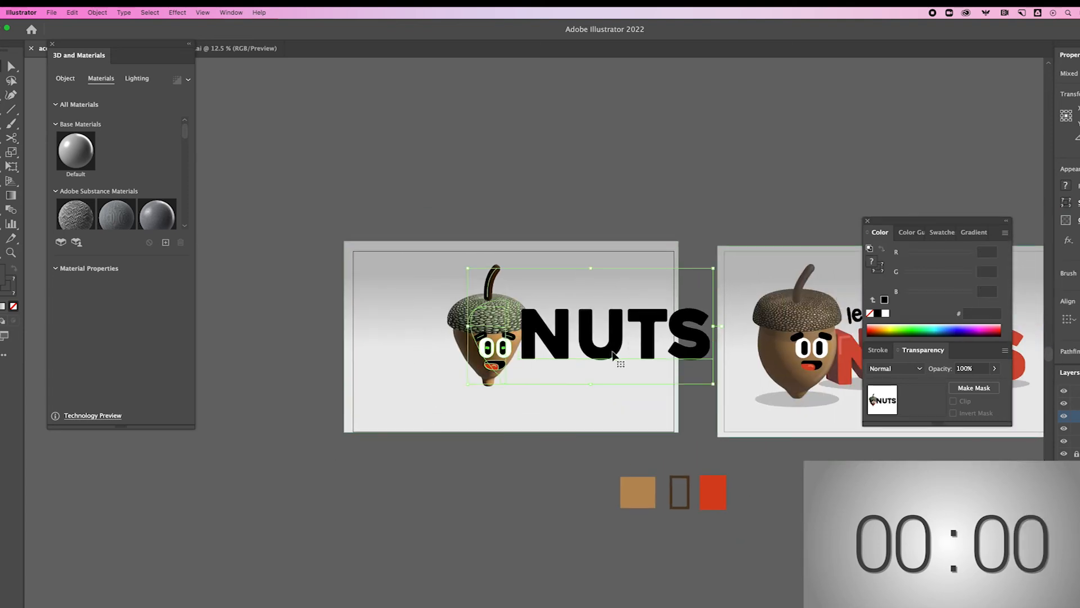
left_click_drag(618, 358, 543, 360)
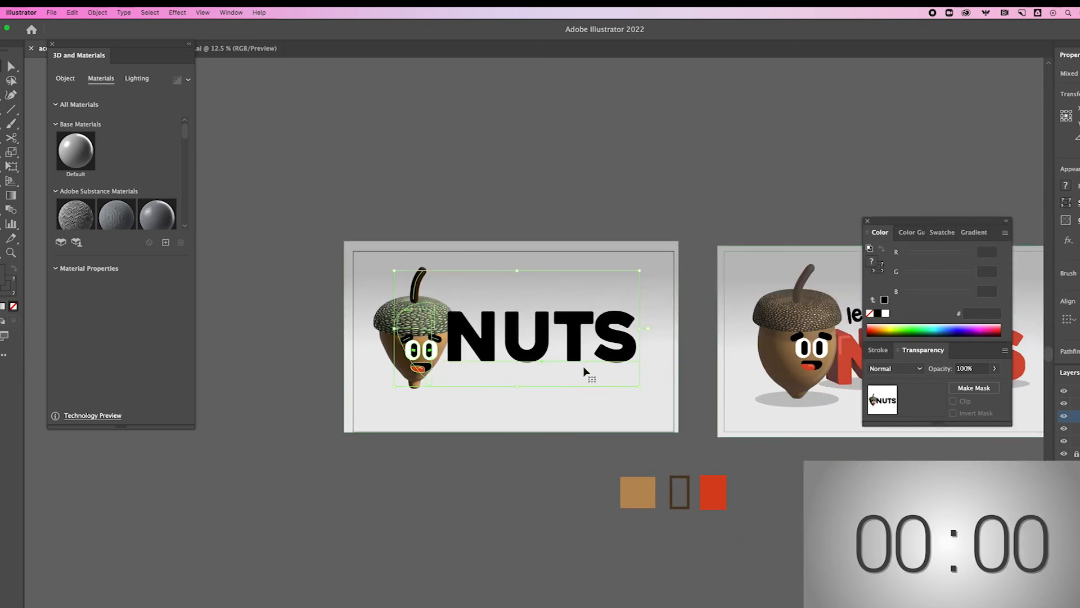
Step: Recolor the NUTS text with the red of the swatch below the artboards
left_click(544, 520)
left_click_drag(574, 333, 474, 382)
left_click(520, 356, "super")
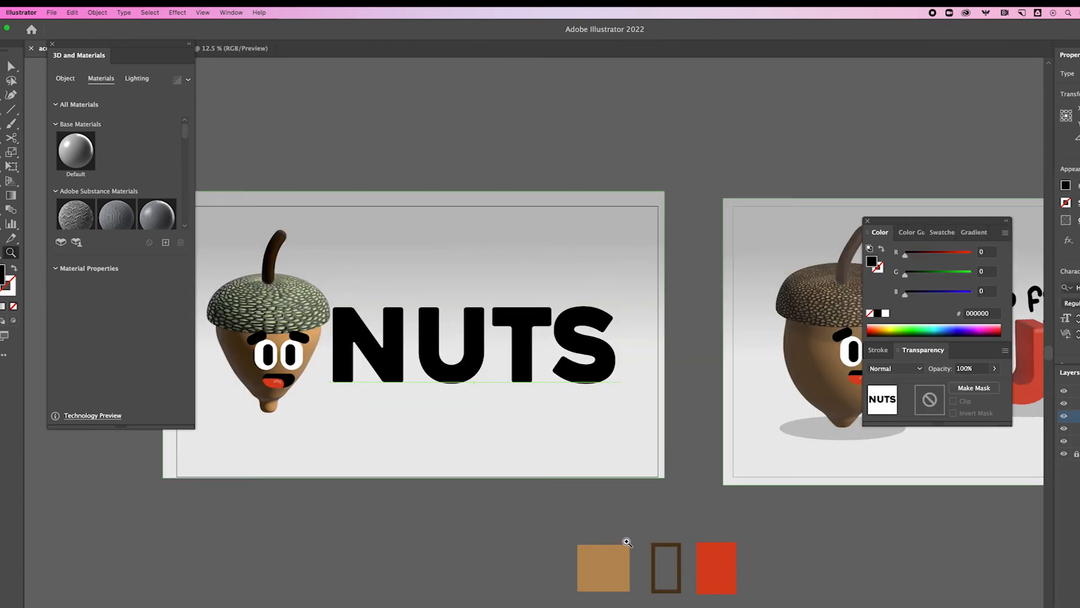
left_click(725, 567)
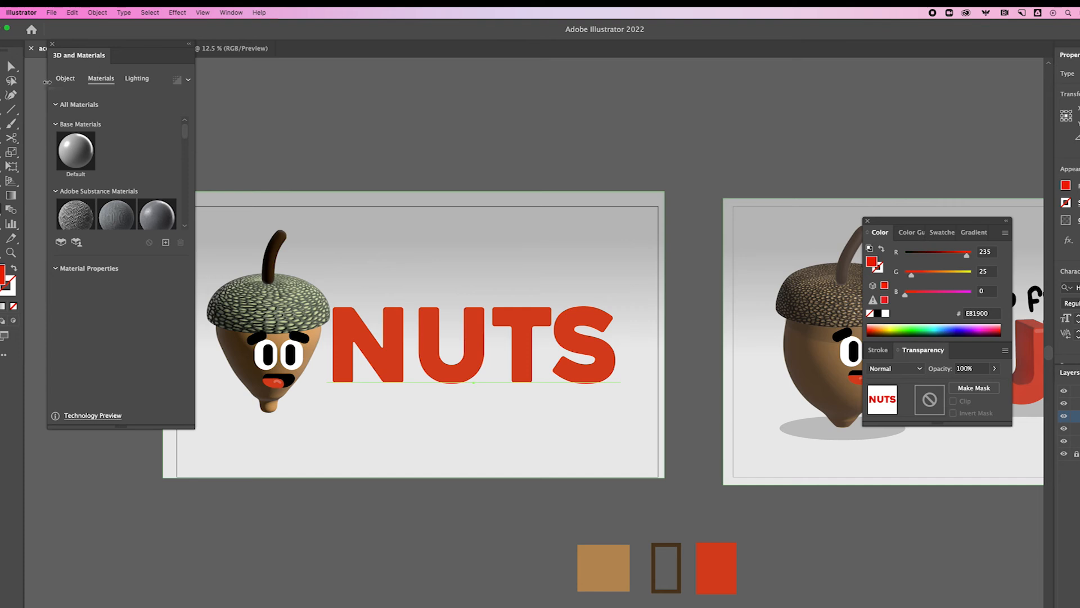
Step: Extrude the NUTS text in 3D with a depth of 292 px and shift it slightly toward the acorn
left_click(65, 79)
left_click(100, 124)
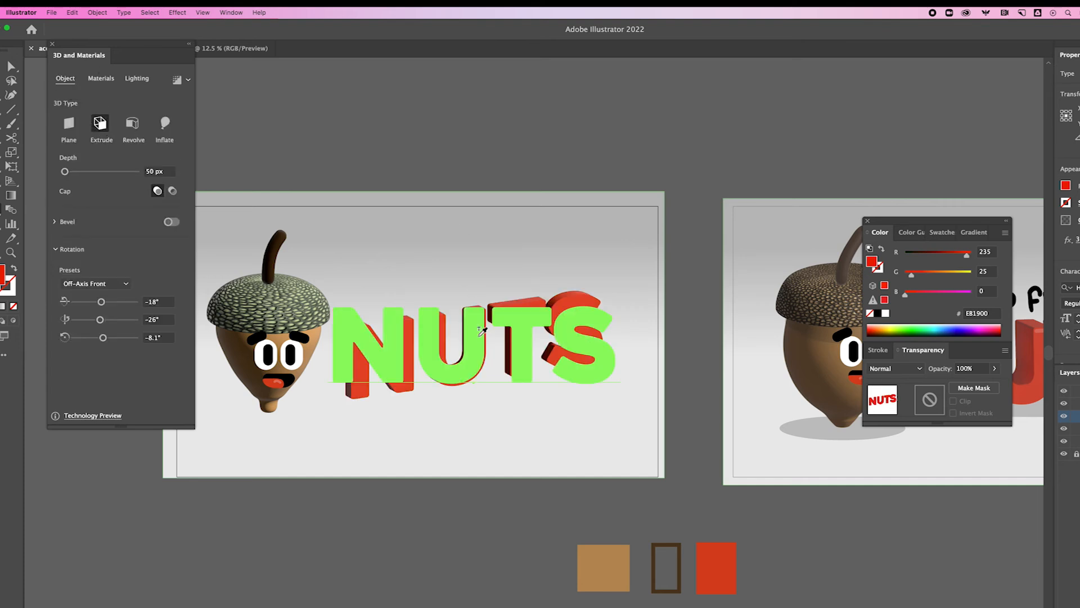
left_click_drag(67, 173, 75, 174)
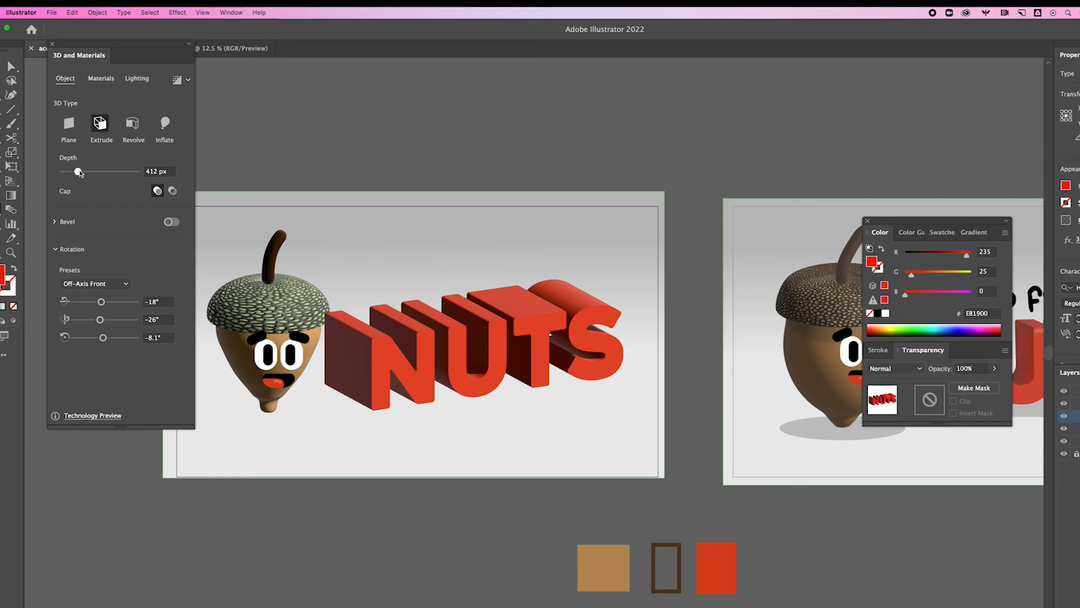
left_click_drag(424, 348, 411, 332)
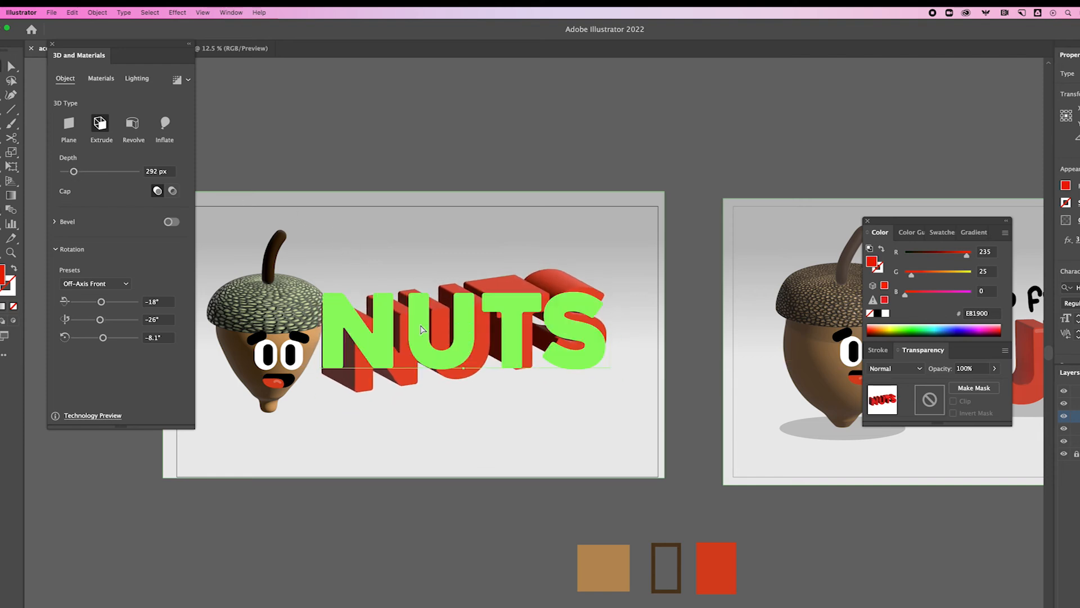
left_click(410, 490)
left_click_drag(410, 490, 374, 444)
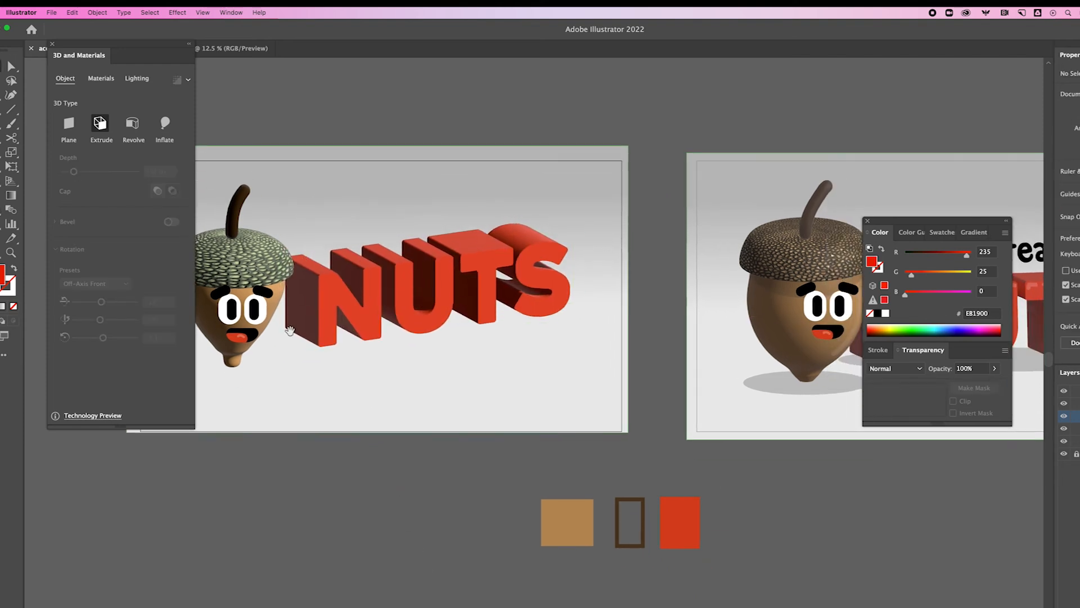
Step: Widen the acorn's revolved body slightly by moving anchor points on its profile outward
left_click_drag(338, 347, 429, 377)
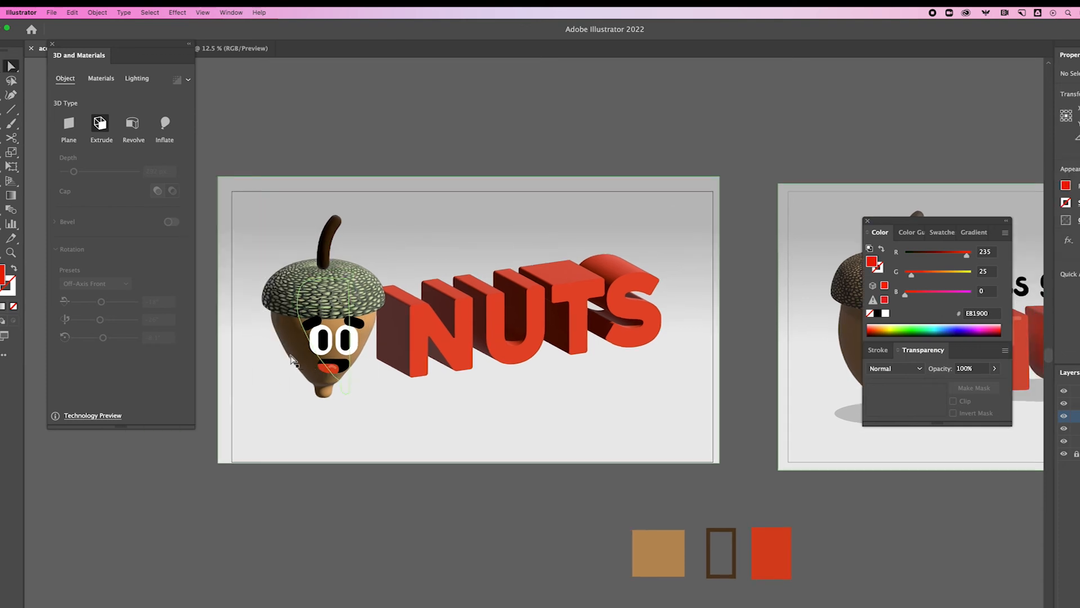
left_click(303, 353)
left_click(318, 356)
left_click(303, 328, "shift")
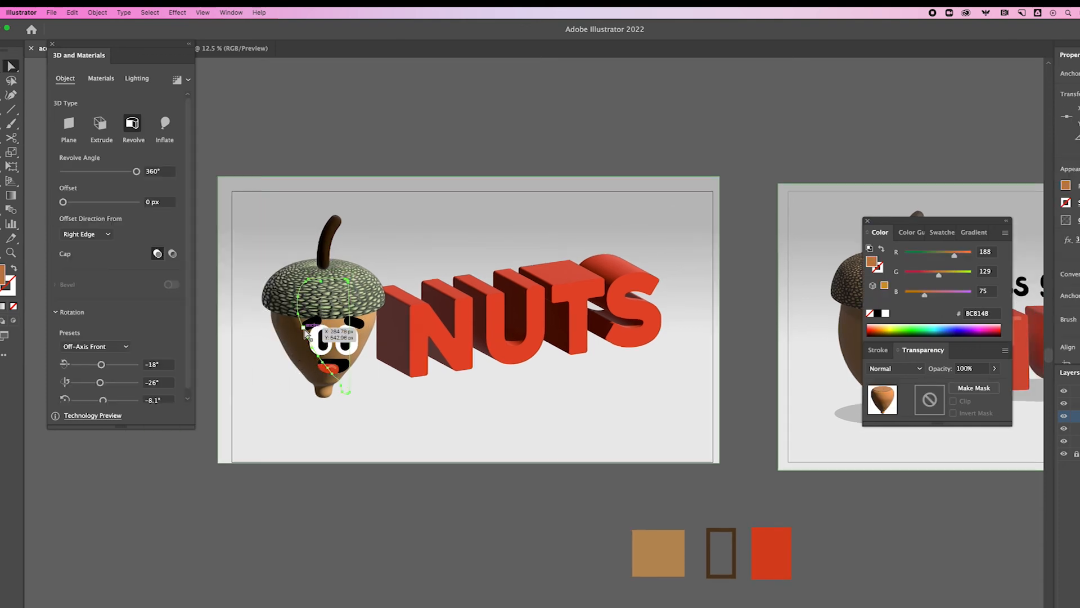
left_click_drag(299, 319, 297, 319)
left_click_drag(324, 358, 325, 358)
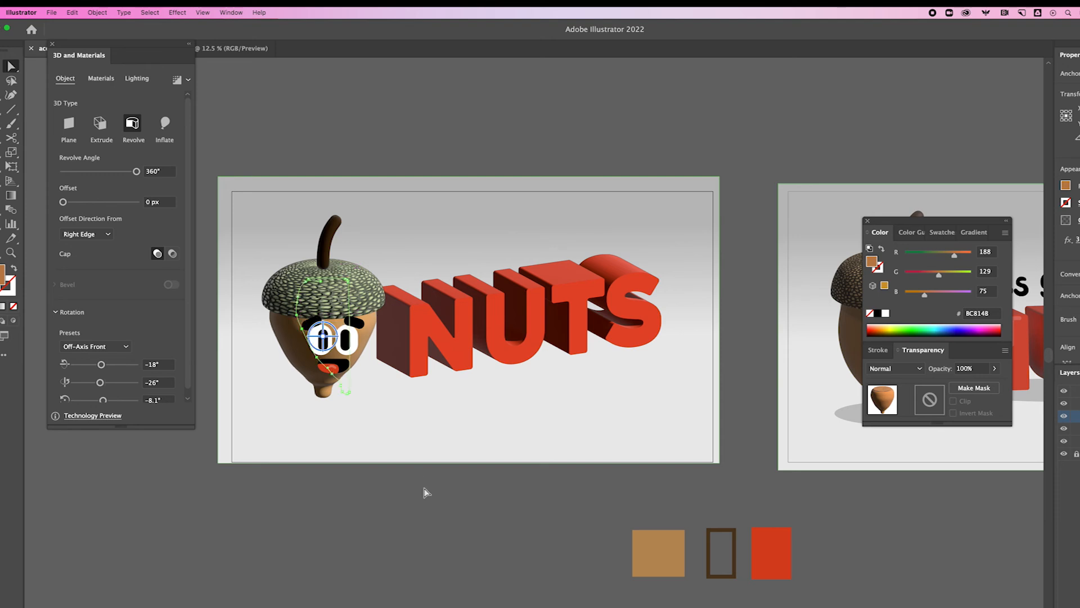
Step: Copy the "lets go freakin'" text from the reference artboard to just above the NUTS lettering
scroll(400, 475, "right", 5)
left_click(396, 338)
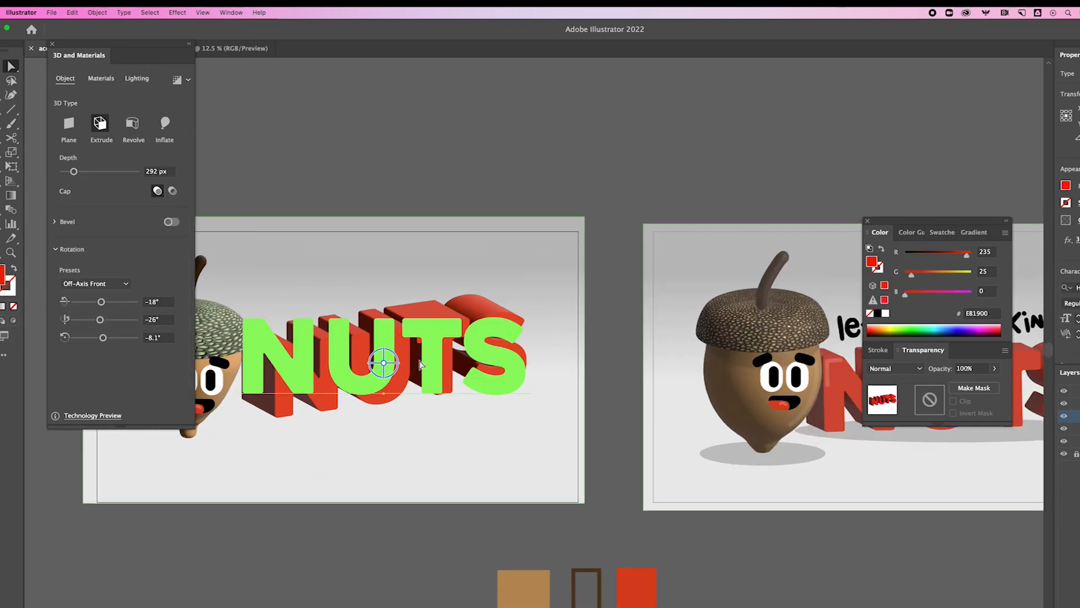
key("z")
left_click(476, 333, "alt")
left_click(475, 333, "alt")
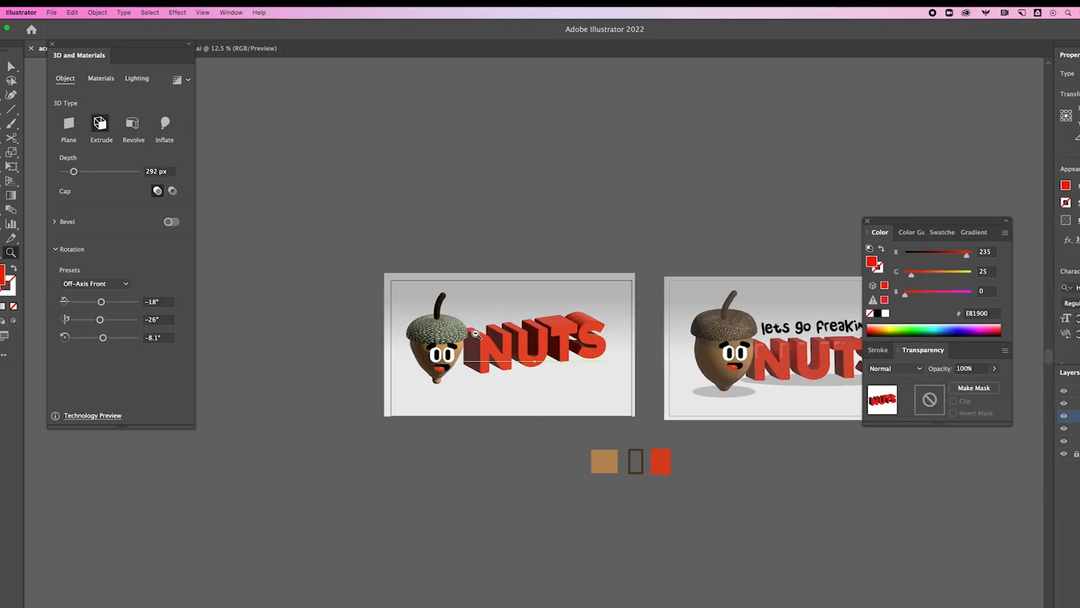
key("v")
left_click_drag(716, 364, 426, 349)
key("z")
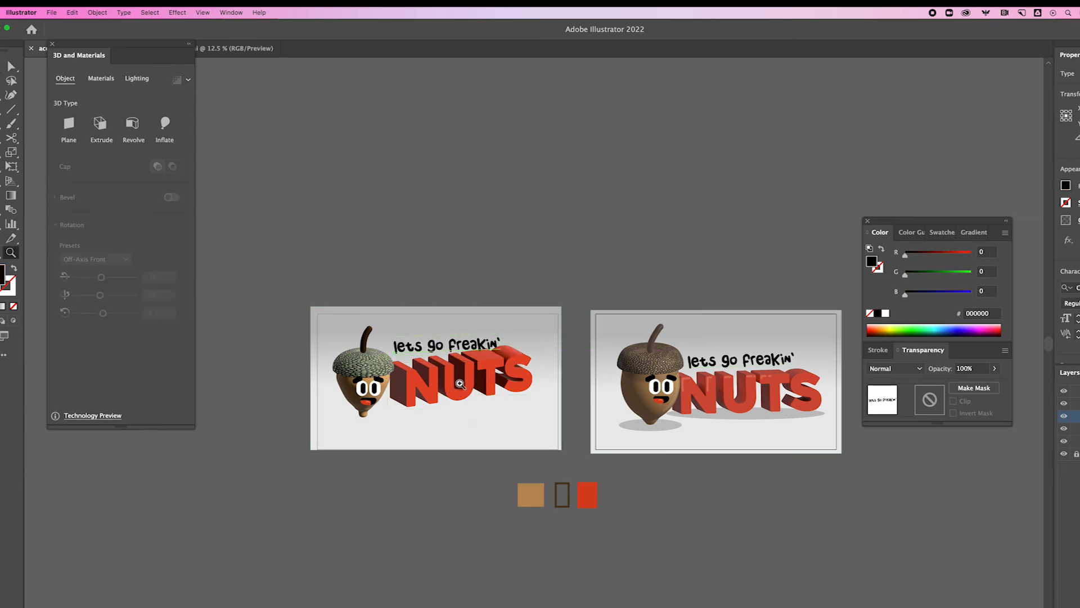
Step: Set the extruded NUTS lettering's rotation around the vertical axis to -27°
left_click(461, 372)
left_click(461, 372)
left_click_drag(550, 368, 378, 441)
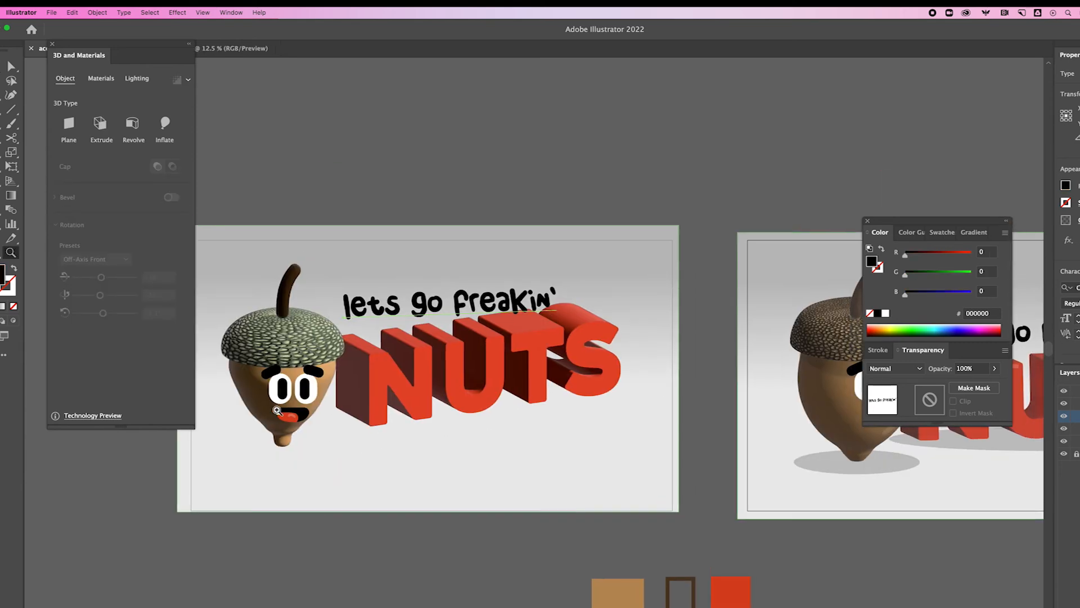
key("v")
left_click(439, 381)
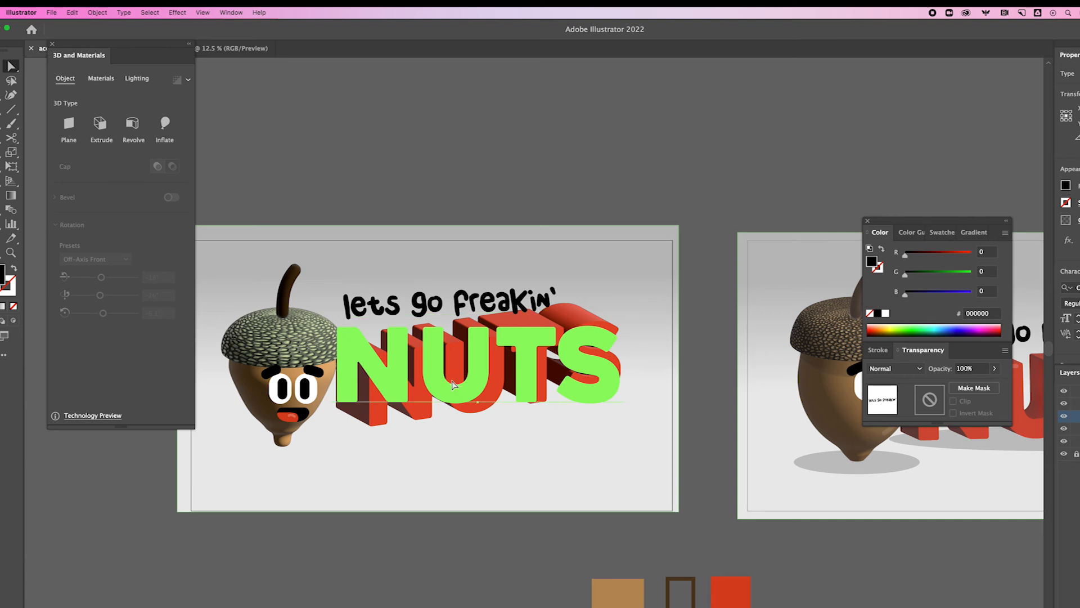
left_click_drag(493, 376, 494, 369)
left_click_drag(100, 322, 98, 325)
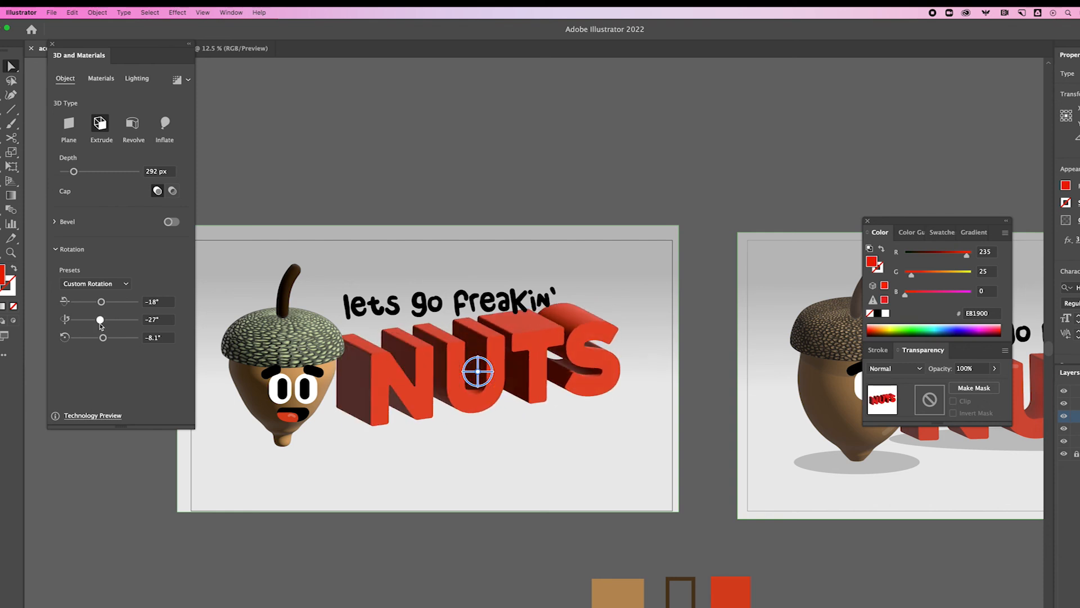
left_click(458, 532)
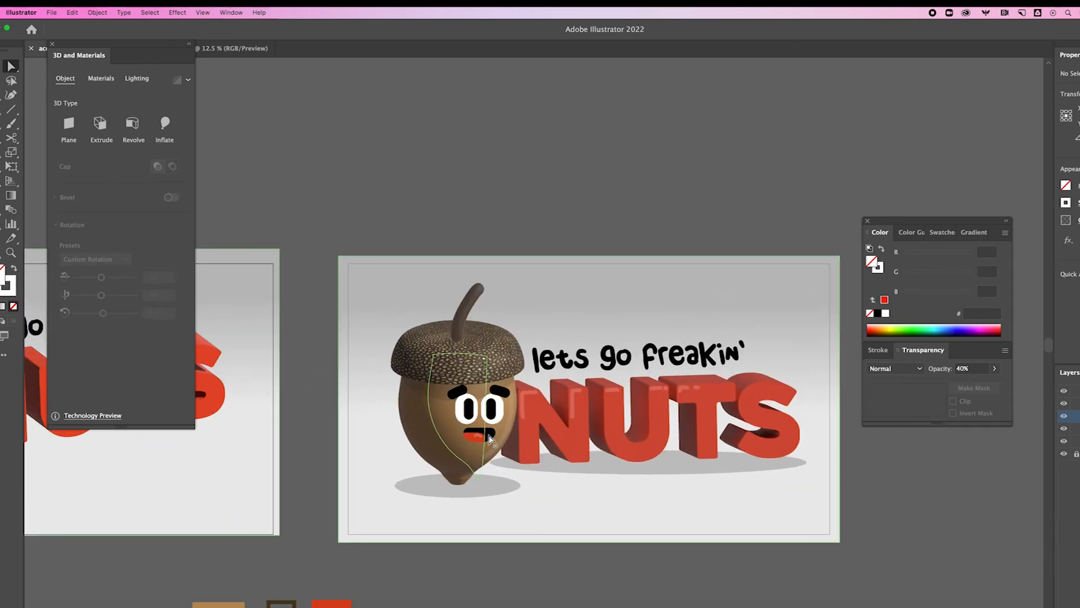
Step: Examine the reference acorn's face, texture and highlights up close and compare them with the recreated illustration
key("z")
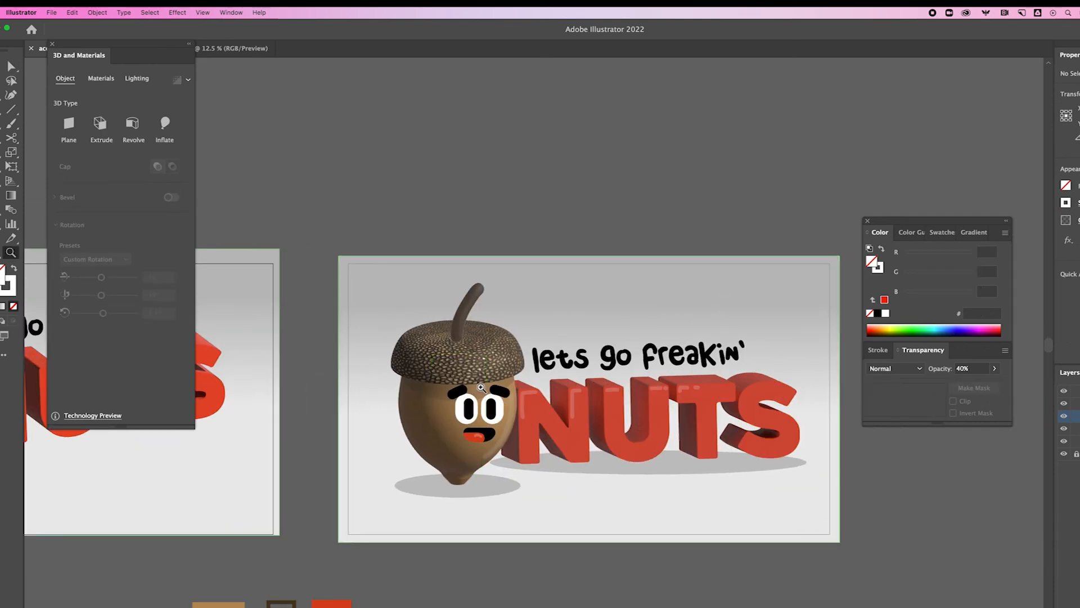
left_click(559, 314)
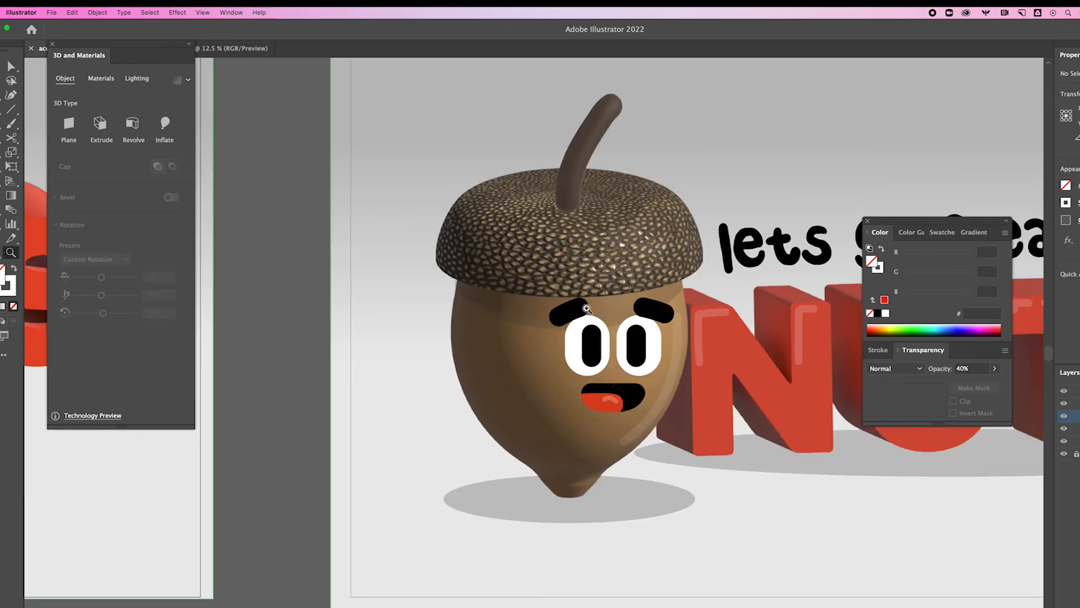
left_click_drag(399, 400, 597, 398)
left_click(421, 383, "alt")
left_click(421, 384, "alt")
left_click(420, 383, "alt")
left_click(421, 383, "alt")
left_click_drag(593, 320, 509, 345)
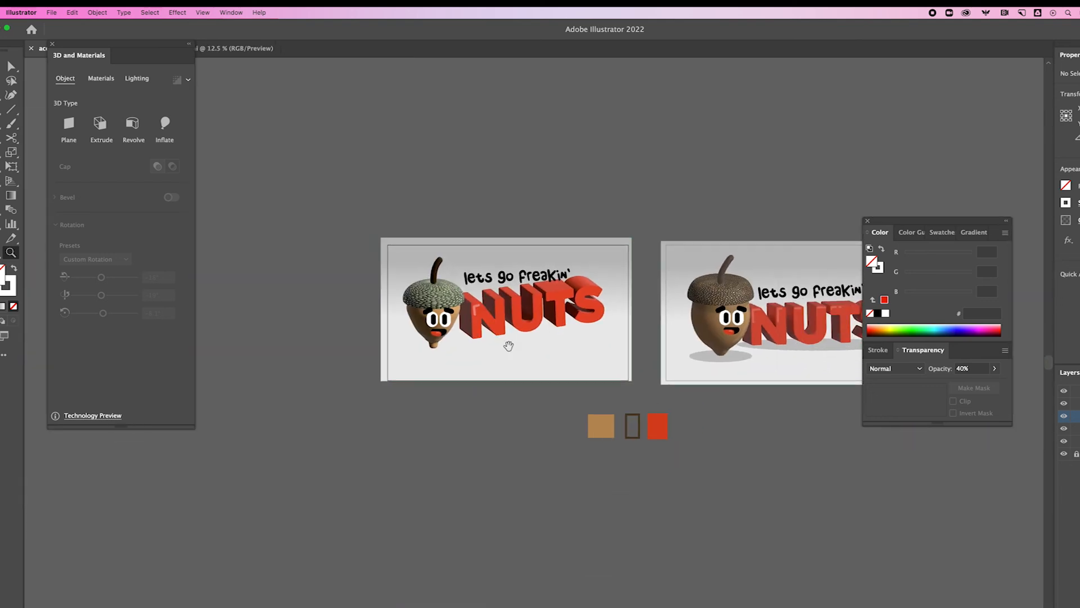
left_click(516, 323)
left_click(567, 364)
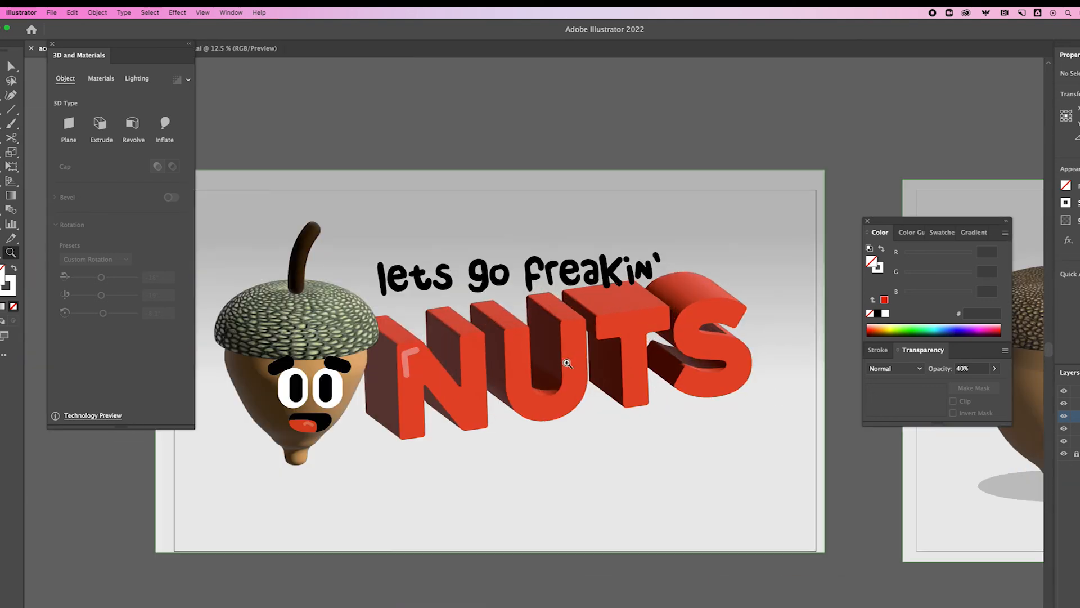
left_click(505, 367)
left_click_drag(470, 399, 505, 408)
left_click(531, 367, "alt")
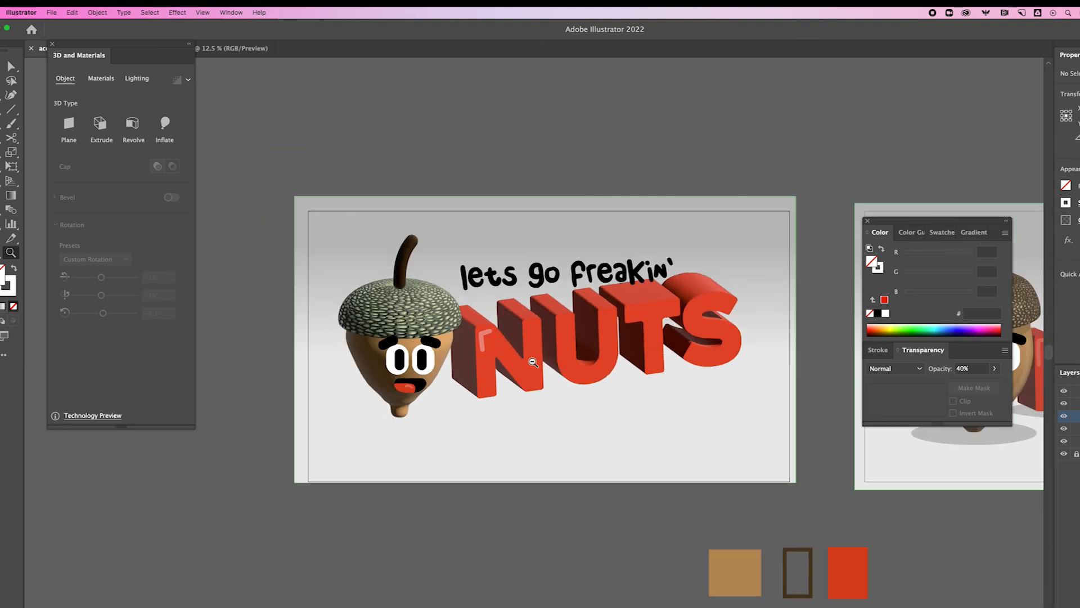
Step: Review the Lighting, Materials and Object options of the 3D effects and inspect the acorn and NUTS lettering up close
left_click_drag(658, 364, 629, 384)
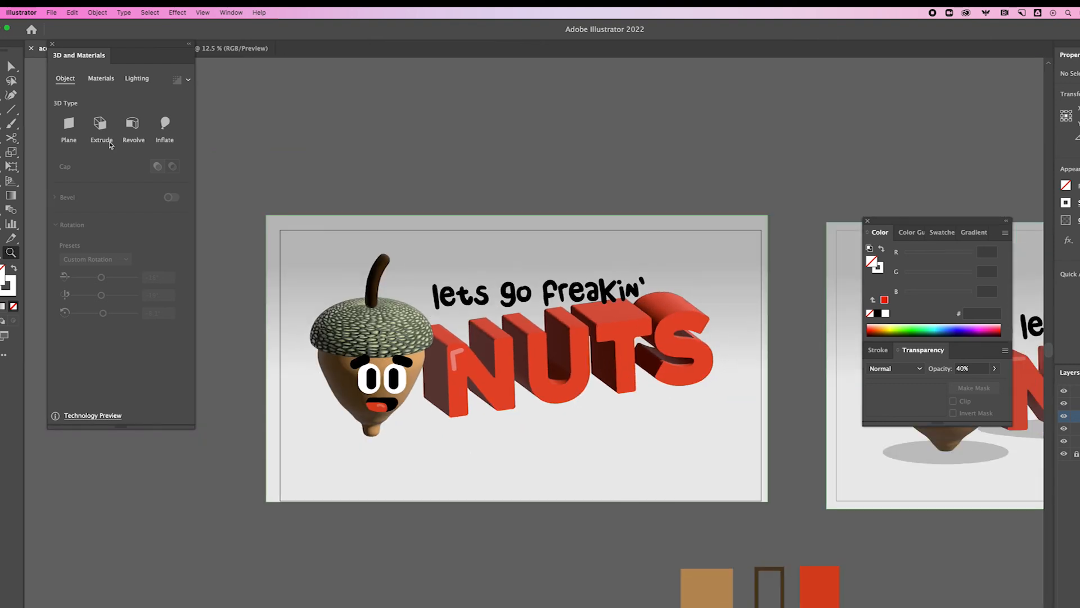
left_click(136, 78)
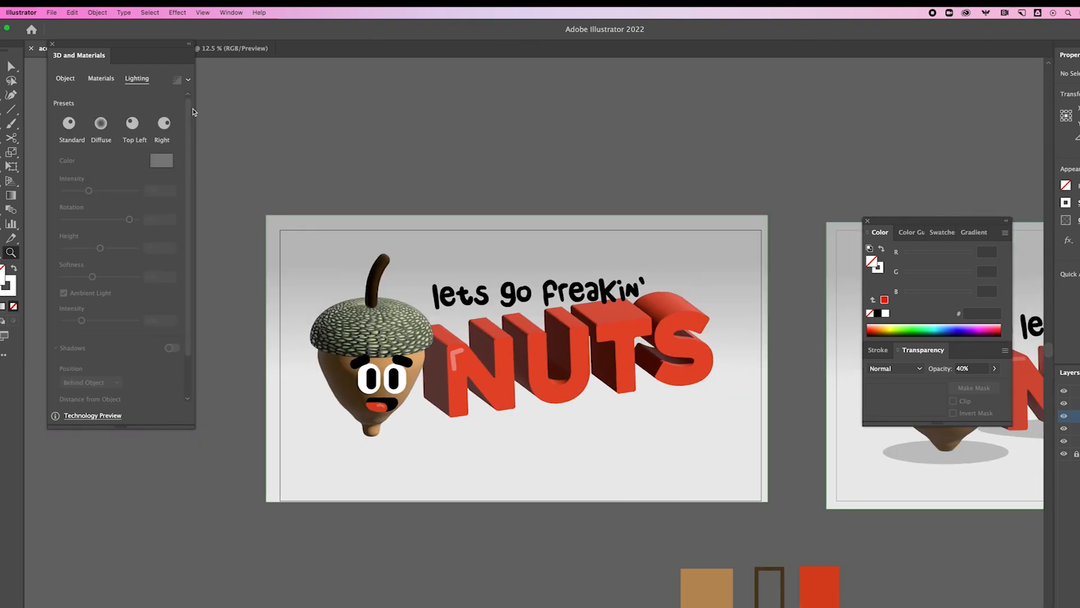
scroll(189, 185, "down", 2)
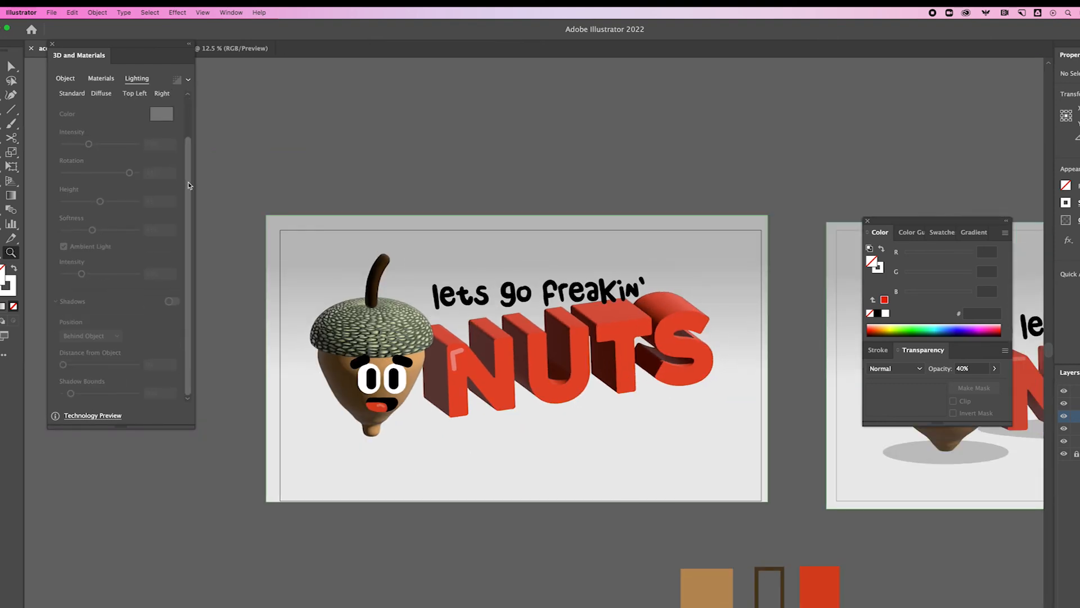
left_click(89, 79)
scroll(96, 213, "down", 2)
scroll(96, 212, "down", 5)
left_click(66, 78)
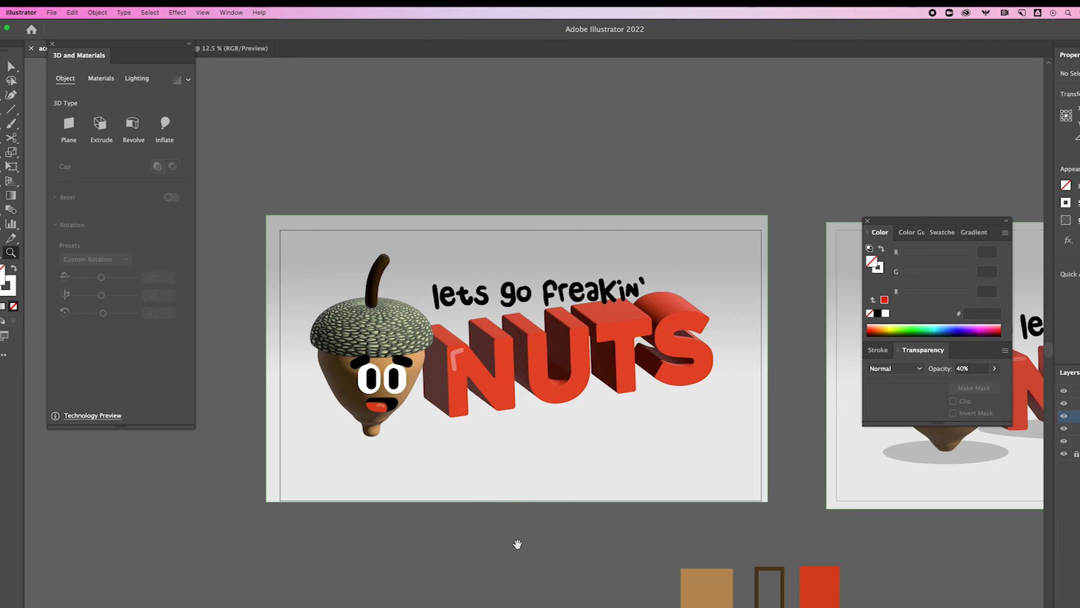
left_click_drag(517, 544, 388, 582)
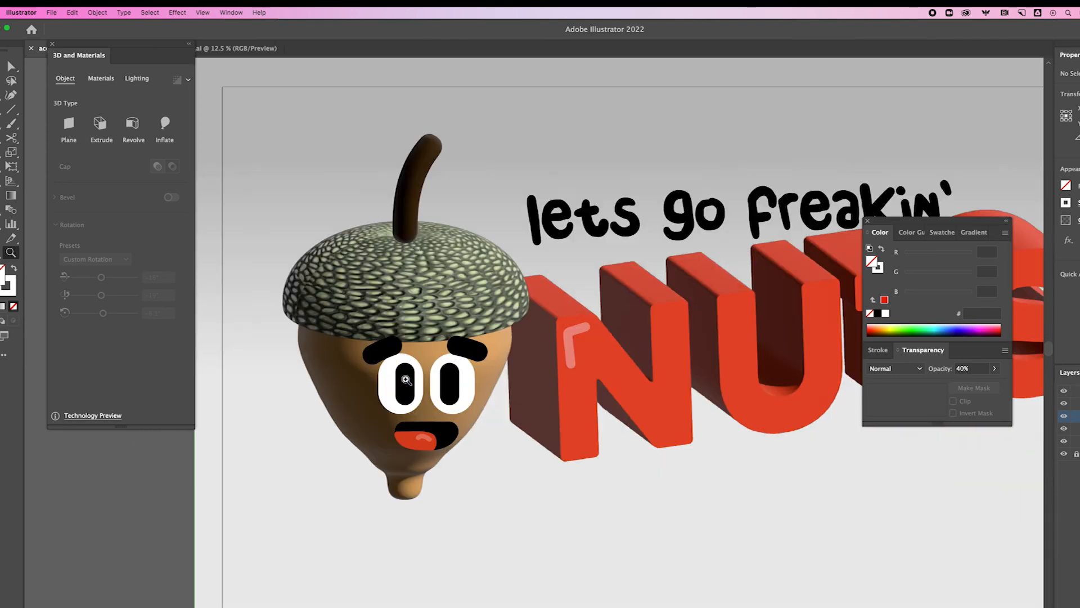
left_click(396, 398)
left_click(528, 398)
left_click(527, 397, "alt")
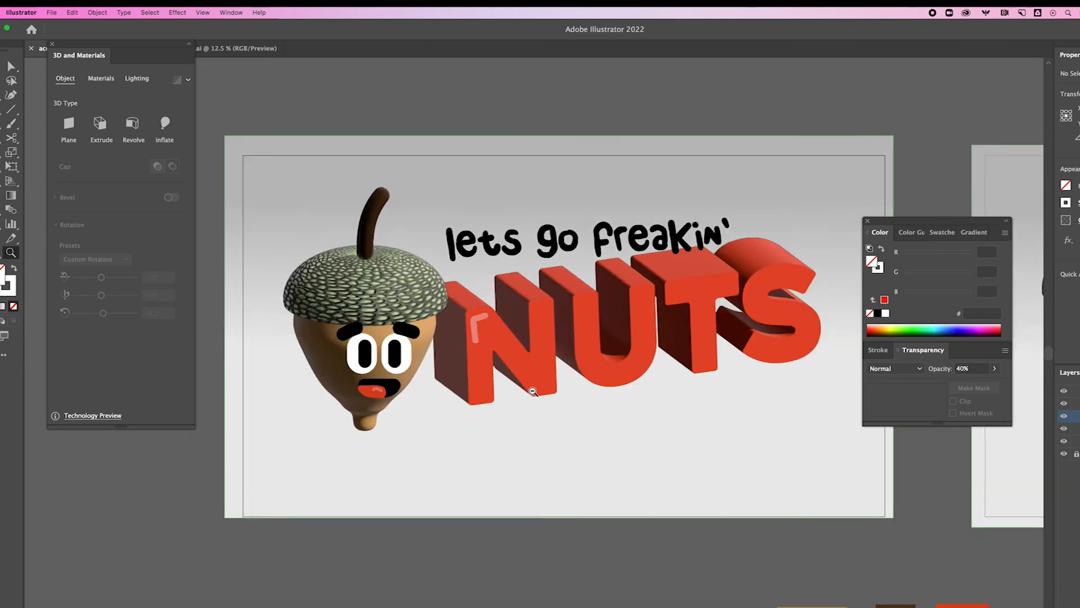
left_click_drag(574, 382, 532, 414)
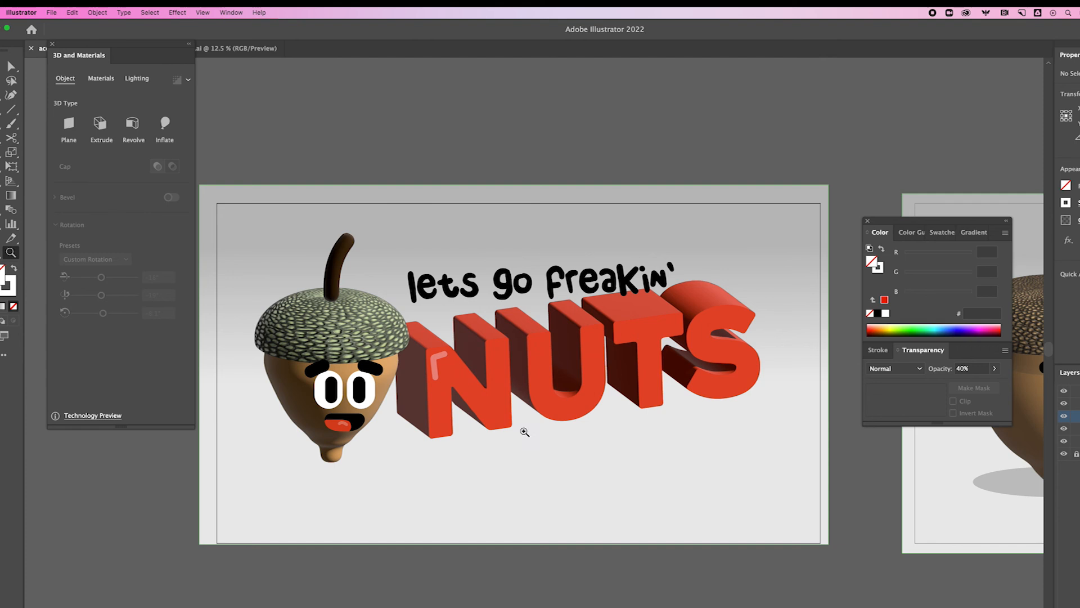
Step: Try the Revolve effect on a small freehand brush loop painted below the NUTS lettering, and delete the result
key("b")
mouse_move(579, 449)
left_mouse_down()
mouse_move(571, 513)
mouse_move(547, 505)
left_mouse_up()
key("v")
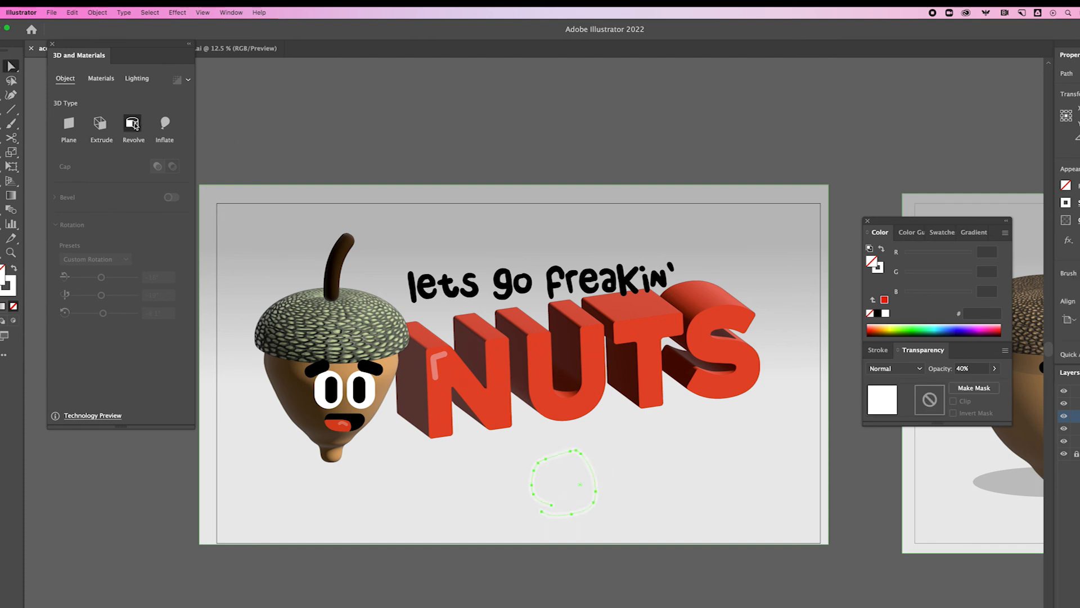
left_click(133, 124)
left_click_drag(595, 505, 596, 442)
key("Delete")
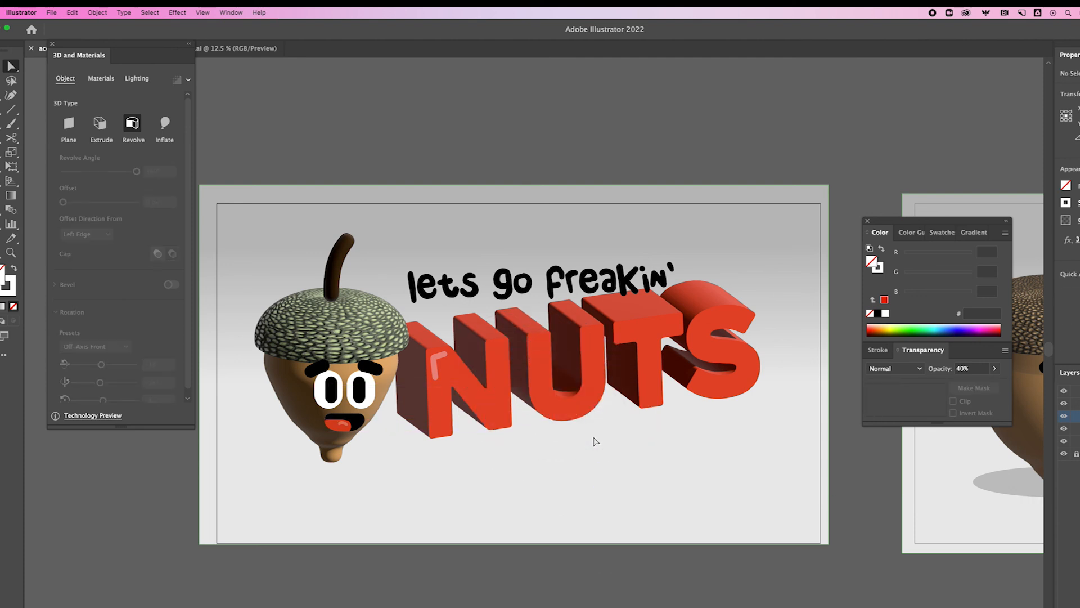
left_click_drag(652, 427, 589, 440)
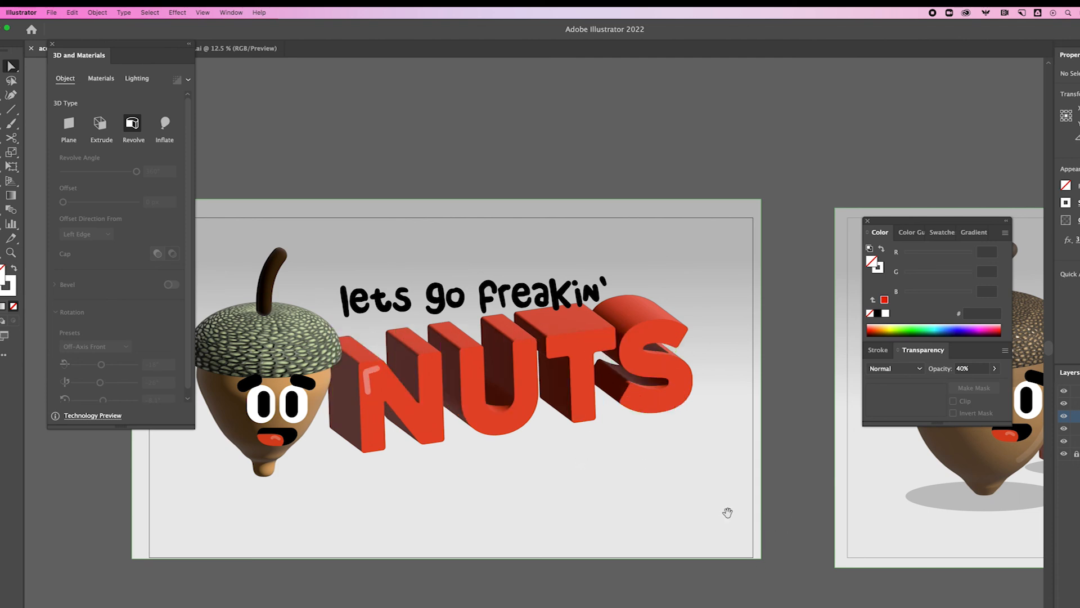
left_click_drag(723, 518, 619, 479)
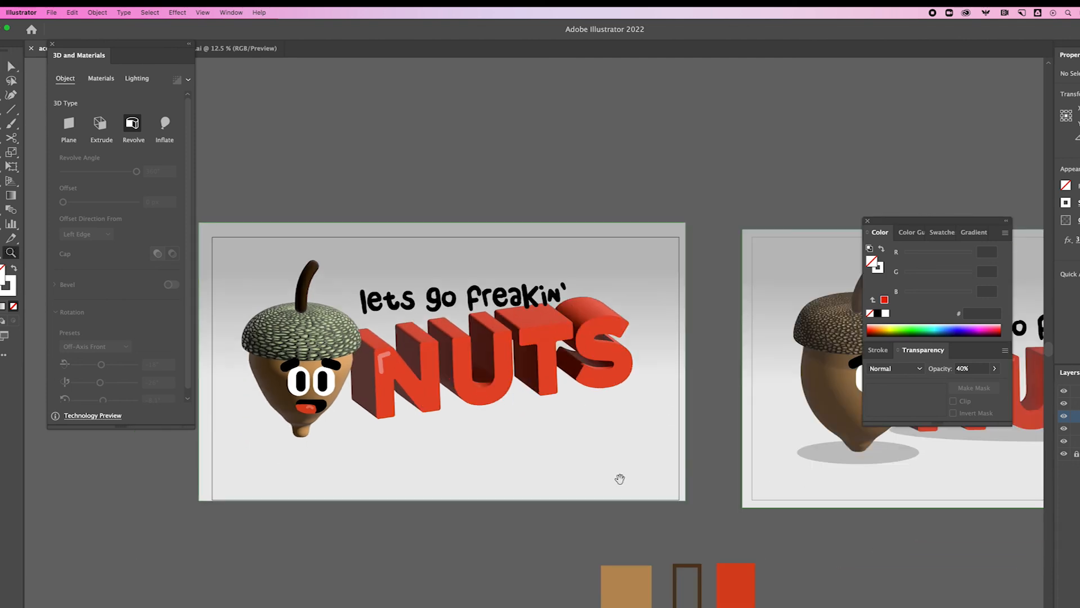